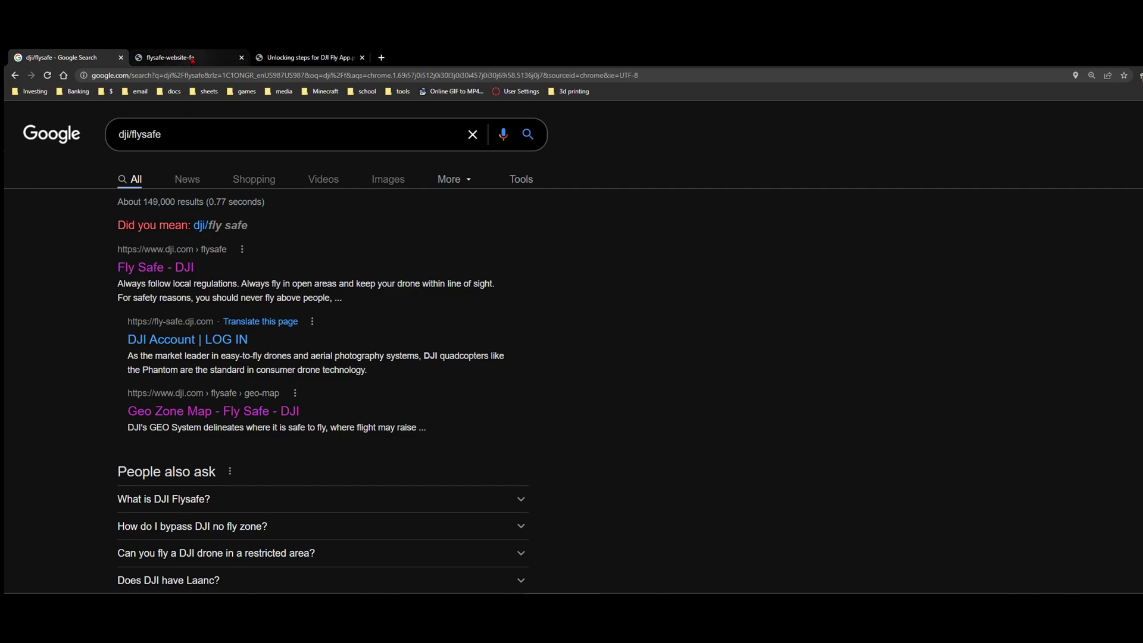
Open the 'Fly Safe - DJI' result from the dji/flysafe search and scroll to GEO SYSTEM
drag(163, 134, 107, 148)
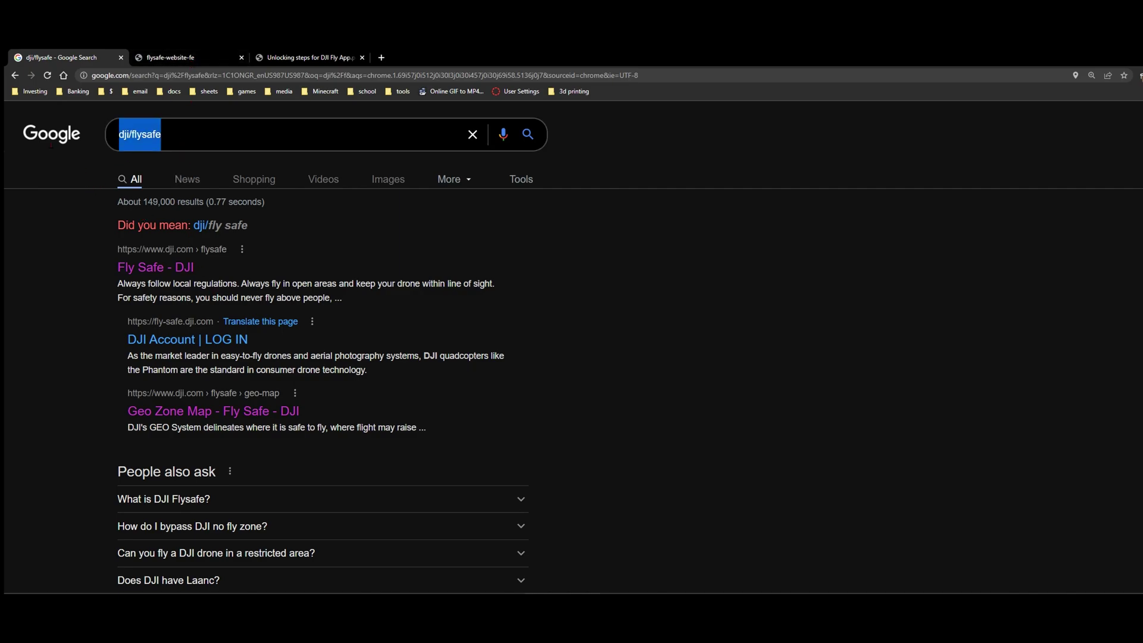
click(177, 74)
click(179, 59)
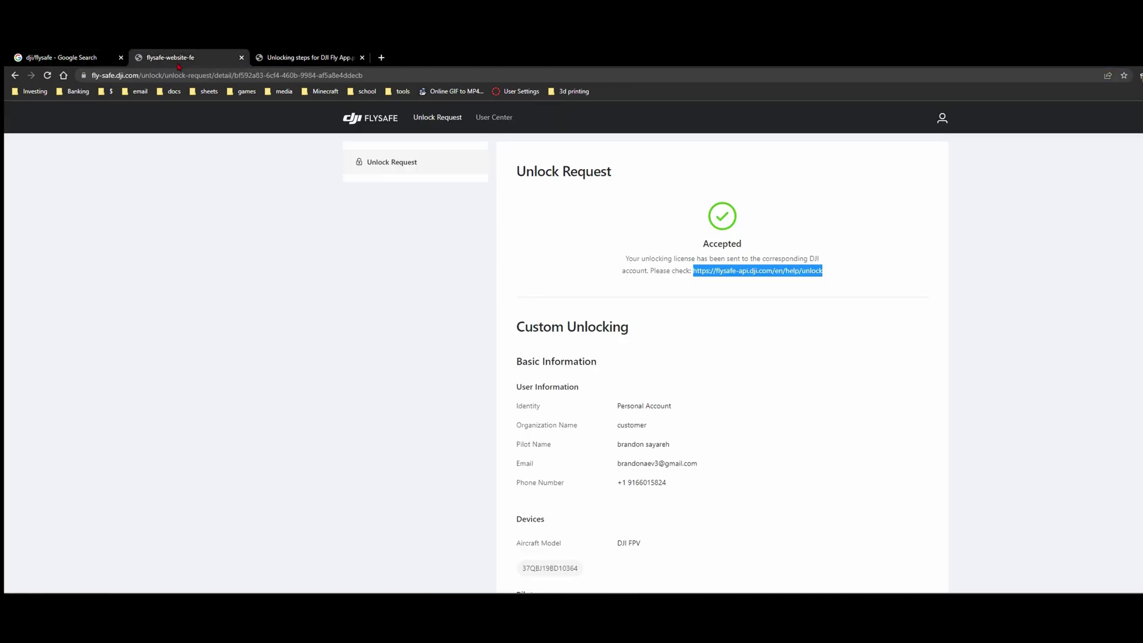
click(65, 57)
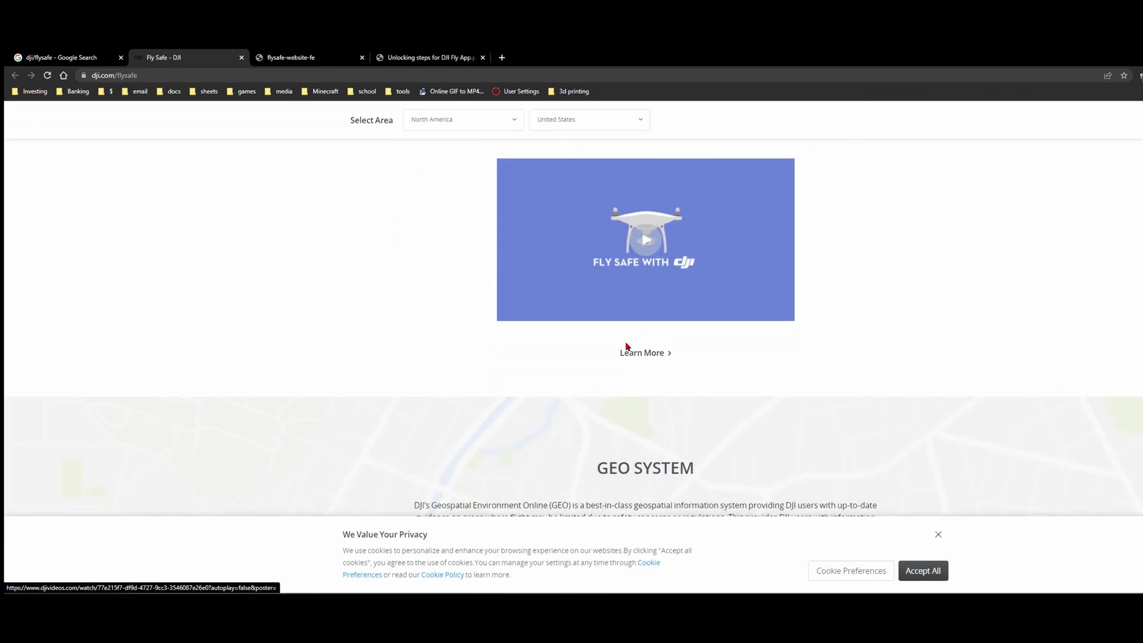
scroll(627, 342, down, 2)
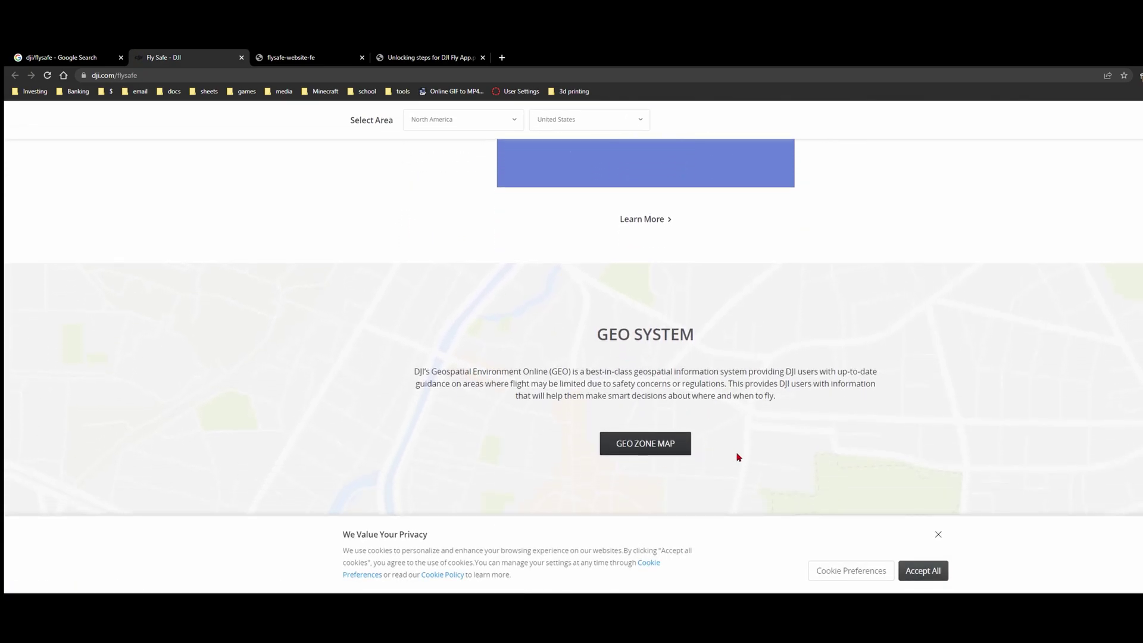
Open the GEO Zone Map, dismiss the cookie notice, and show the DC FRZ zone details
click(646, 443)
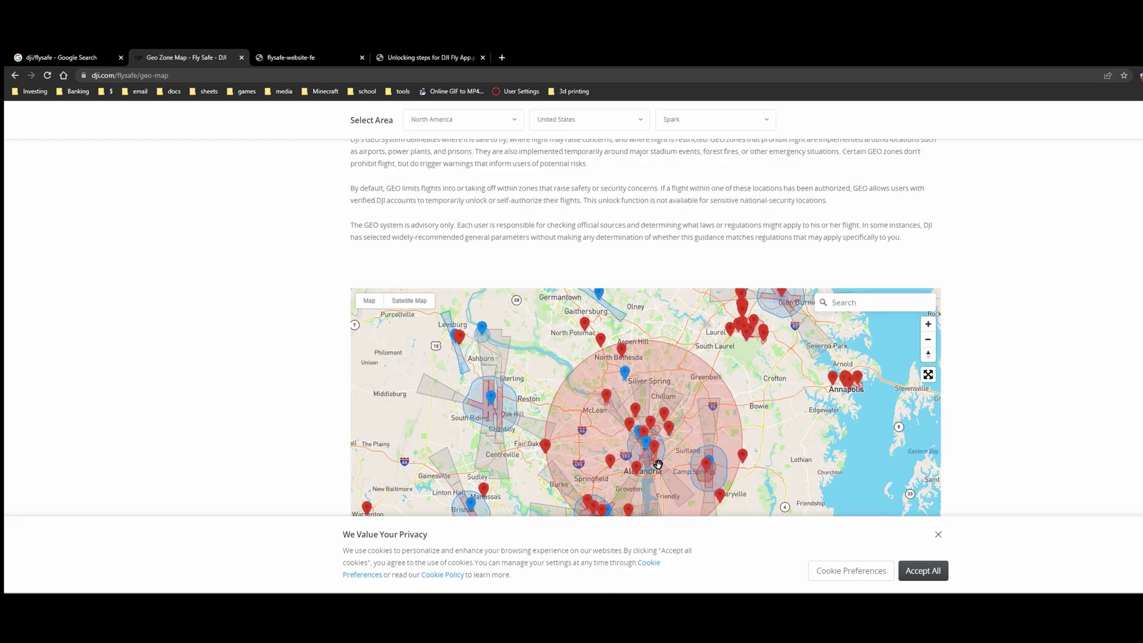
click(938, 535)
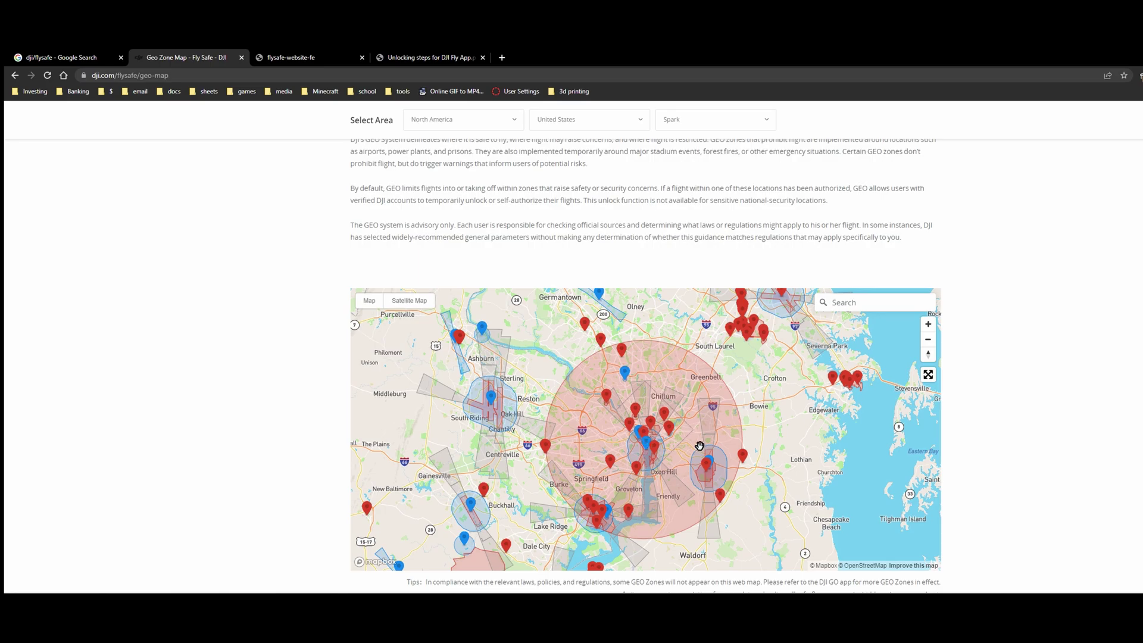
drag(675, 368, 646, 510)
click(645, 507)
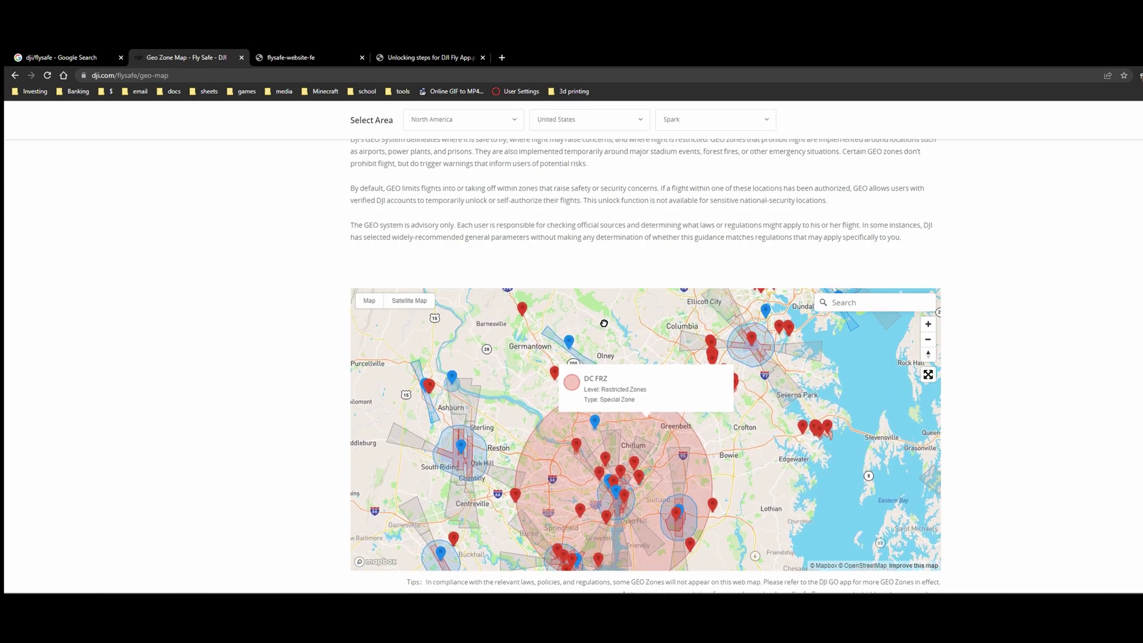
scroll(1097, 399, down, 3)
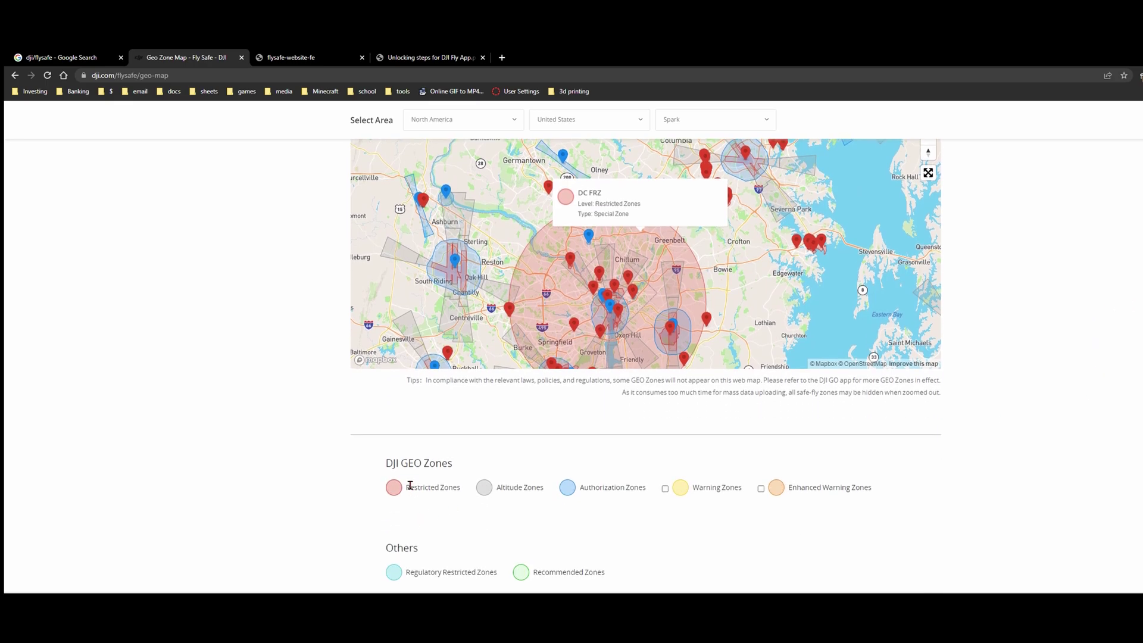
Turn on the Warning Zones and Enhanced Warning Zones layers in the map legend
double_click(411, 486)
click(665, 489)
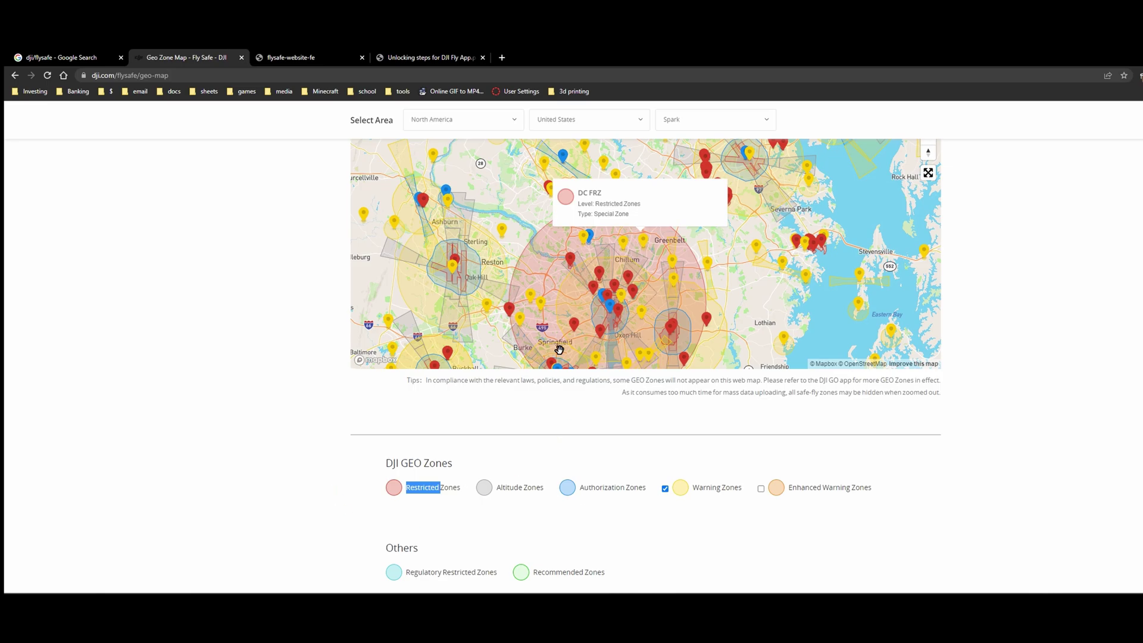
click(761, 489)
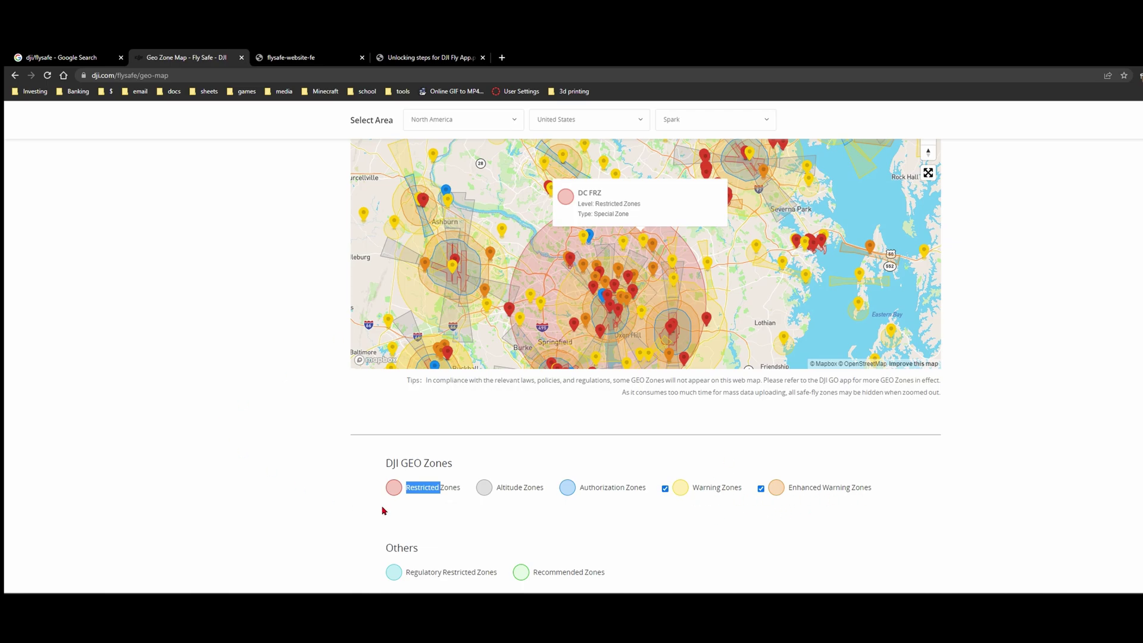
scroll(429, 499, down, 1)
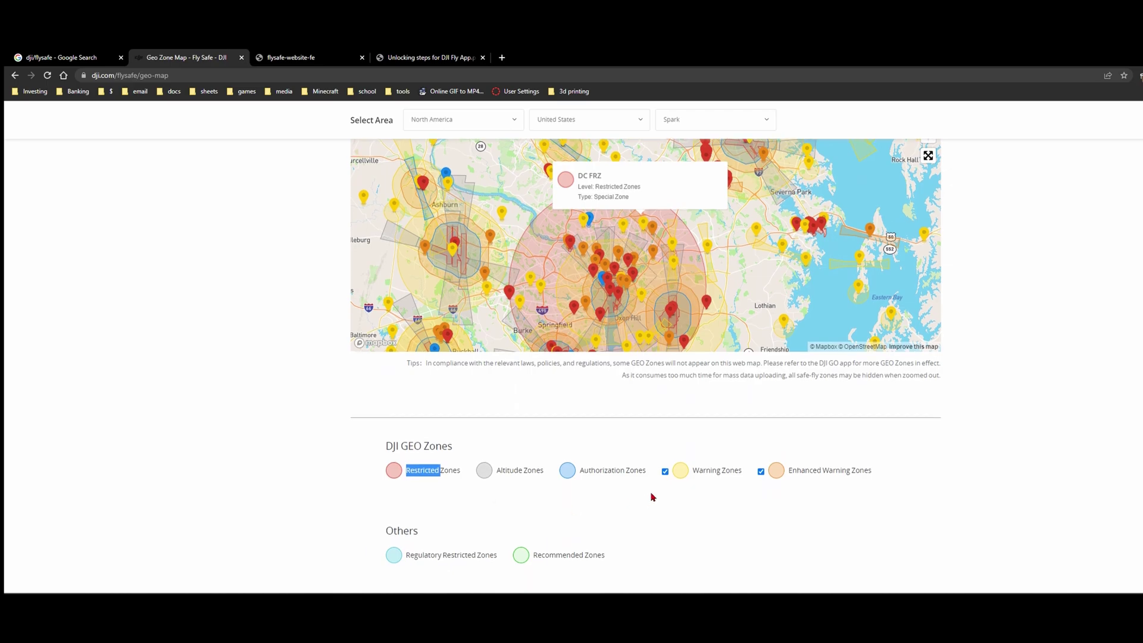
drag(582, 470, 646, 470)
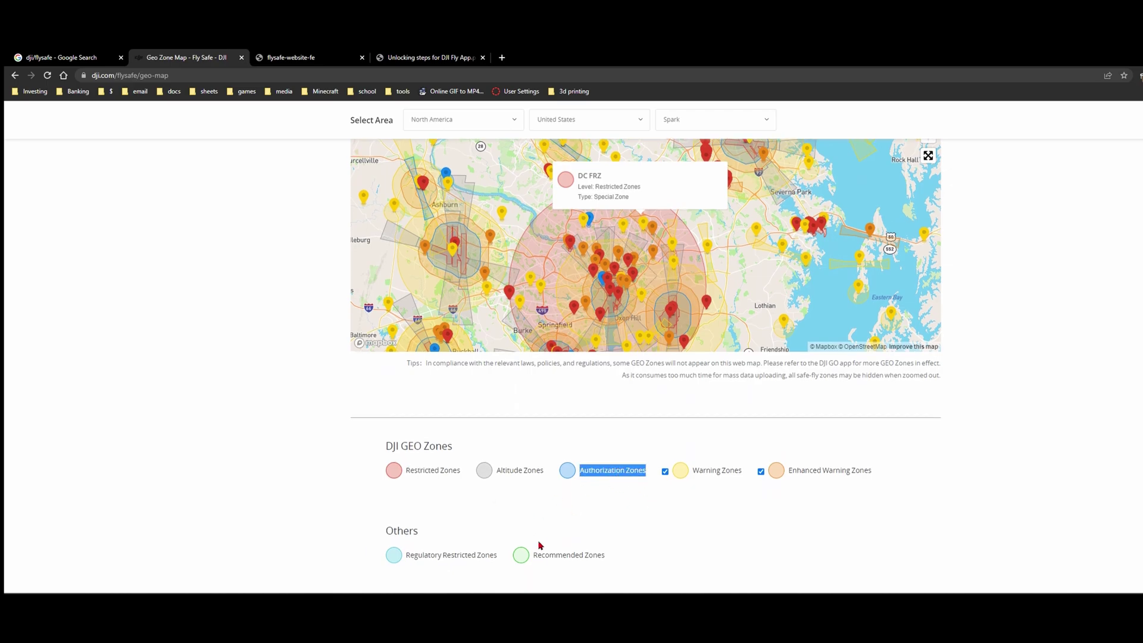
Pan and zoom the map across Berryville, Leesburg and Winchester to inspect the nearby zones
click(602, 475)
scroll(607, 460, up, 1)
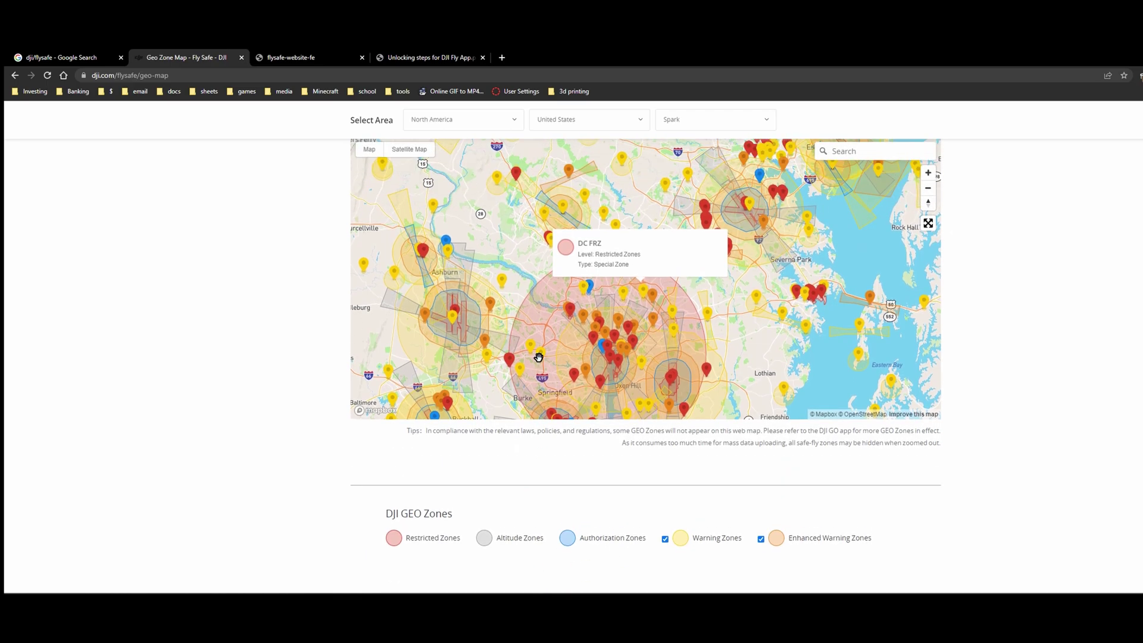
drag(560, 196, 646, 298)
scroll(689, 222, up, 2)
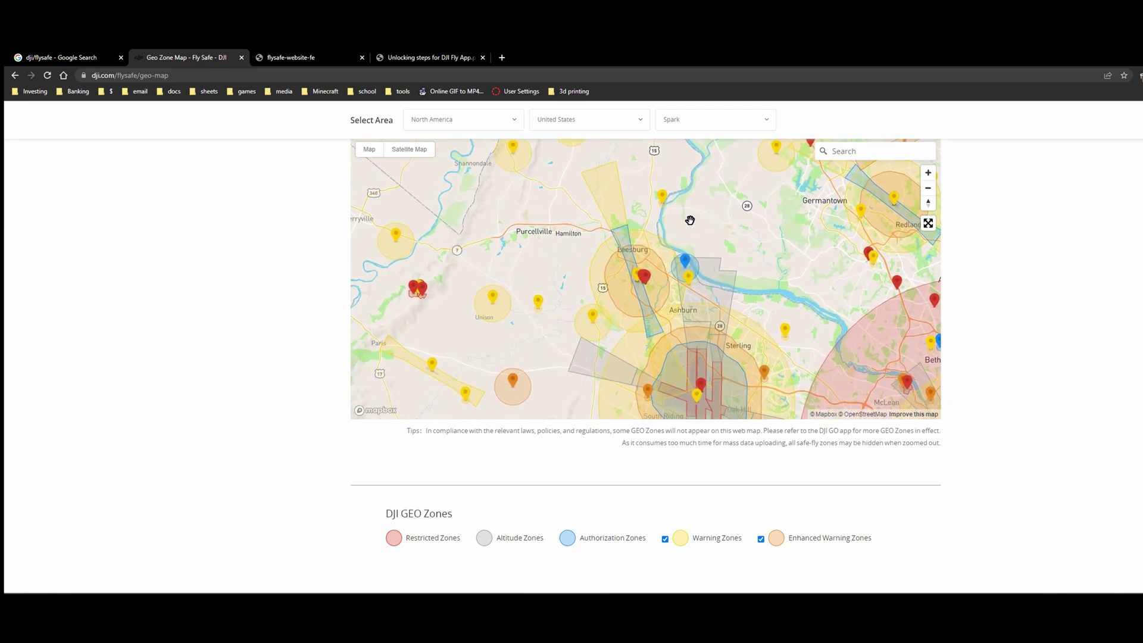
drag(689, 222, 674, 226)
scroll(674, 226, down, 2)
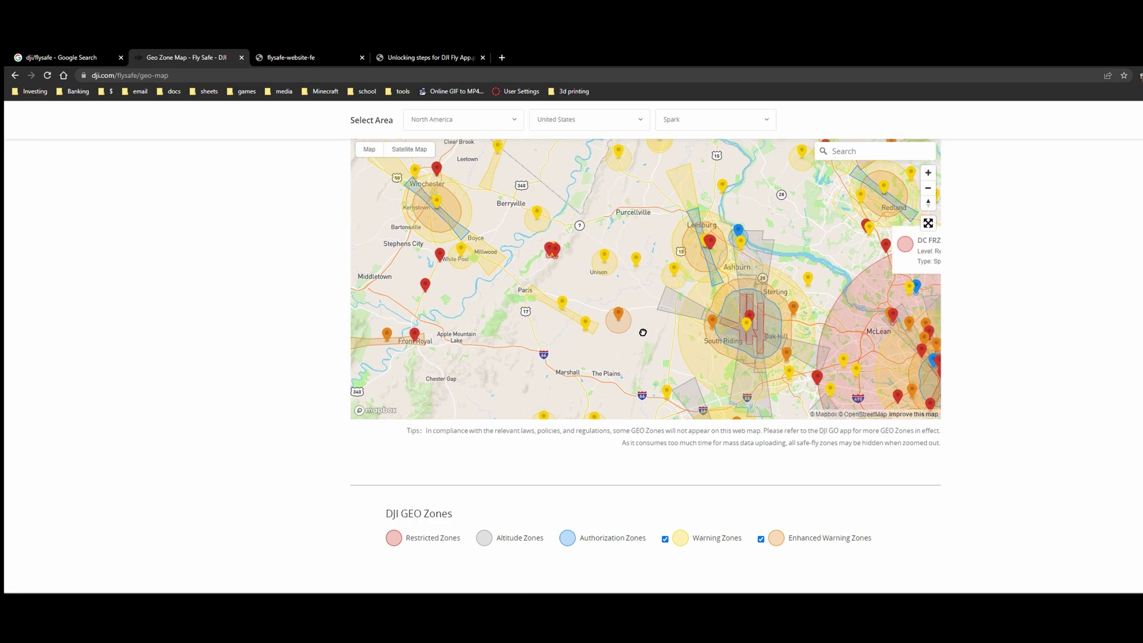
drag(777, 377, 826, 362)
scroll(640, 263, up, 7)
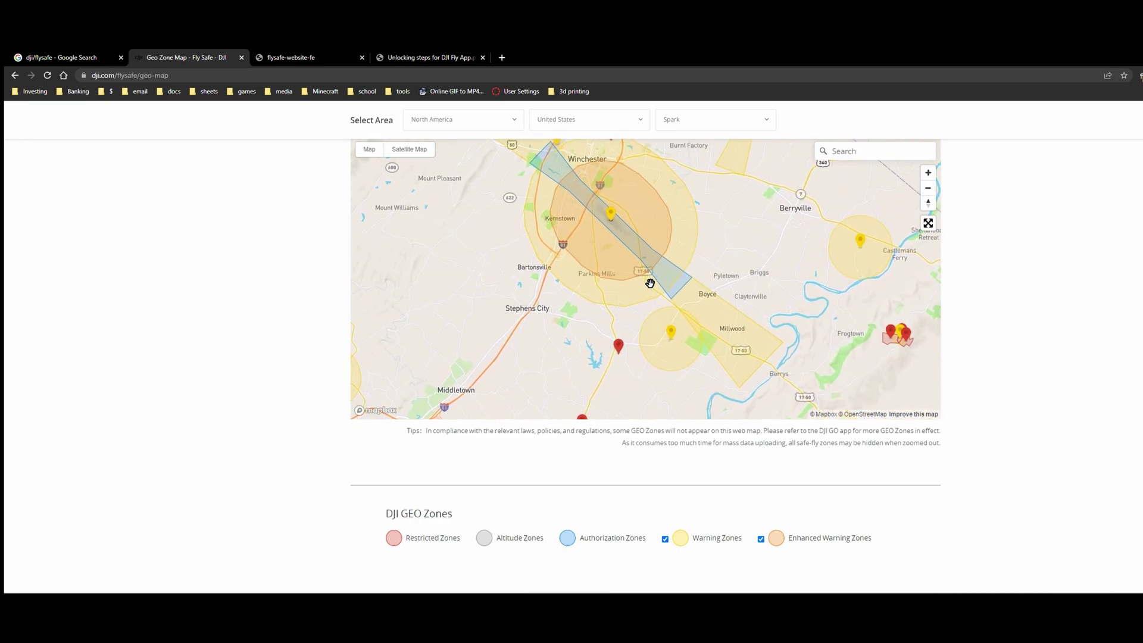
drag(627, 255, 641, 316)
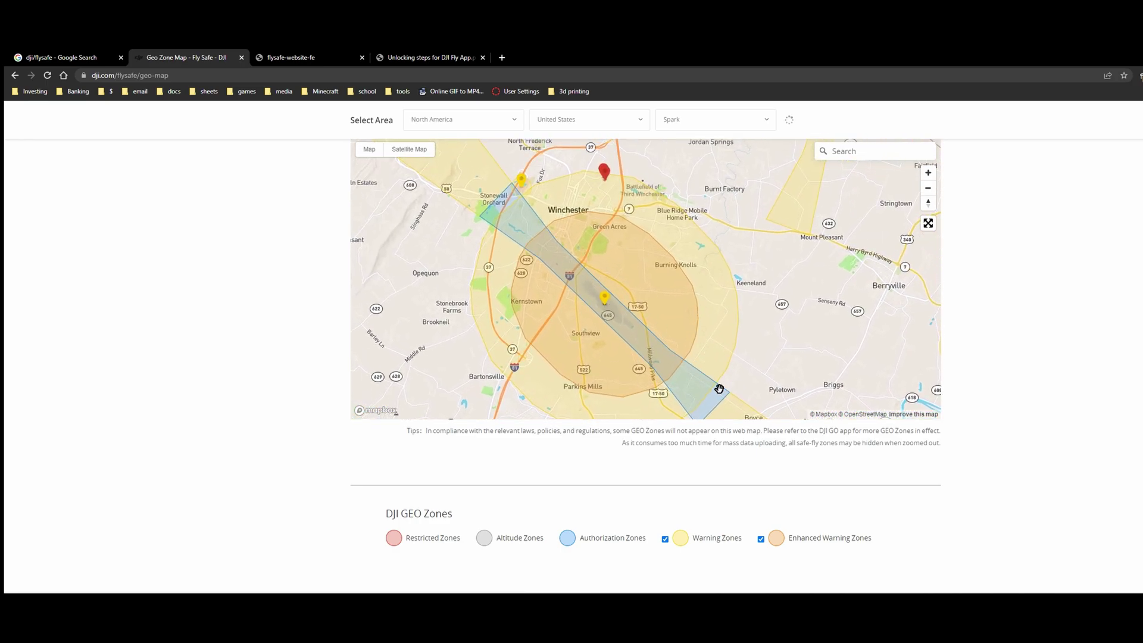
scroll(719, 388, up, 2)
scroll(719, 389, up, 1)
drag(719, 388, 597, 237)
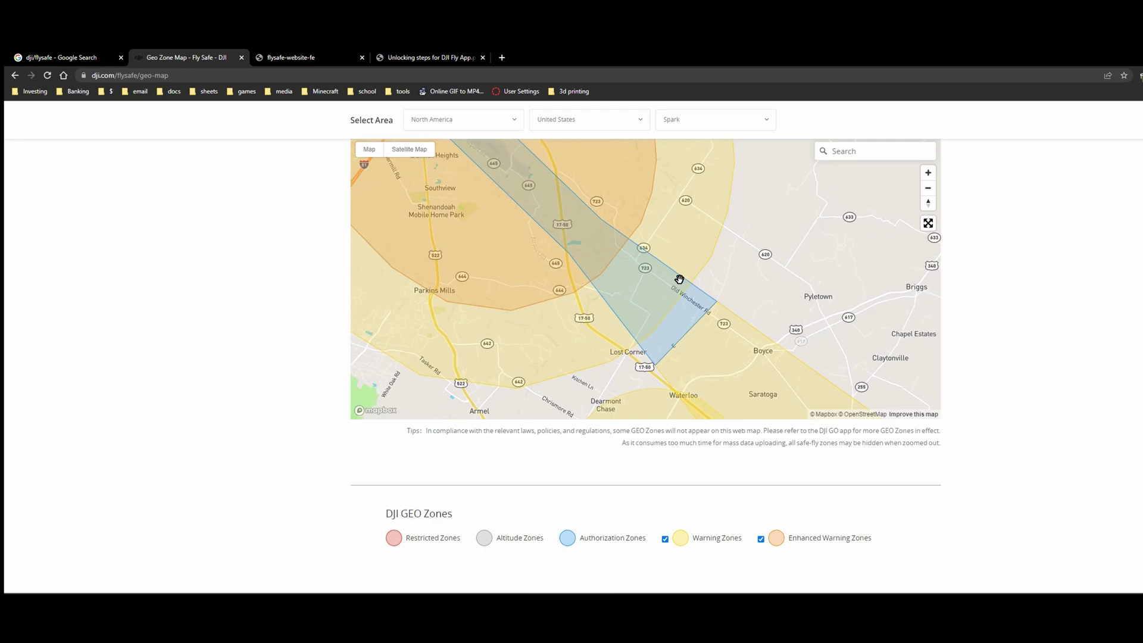
Scroll the Fly Safe page down to the Unlocking Requests section
scroll(679, 278, down, 1)
scroll(1012, 358, down, 4)
scroll(1042, 340, down, 4)
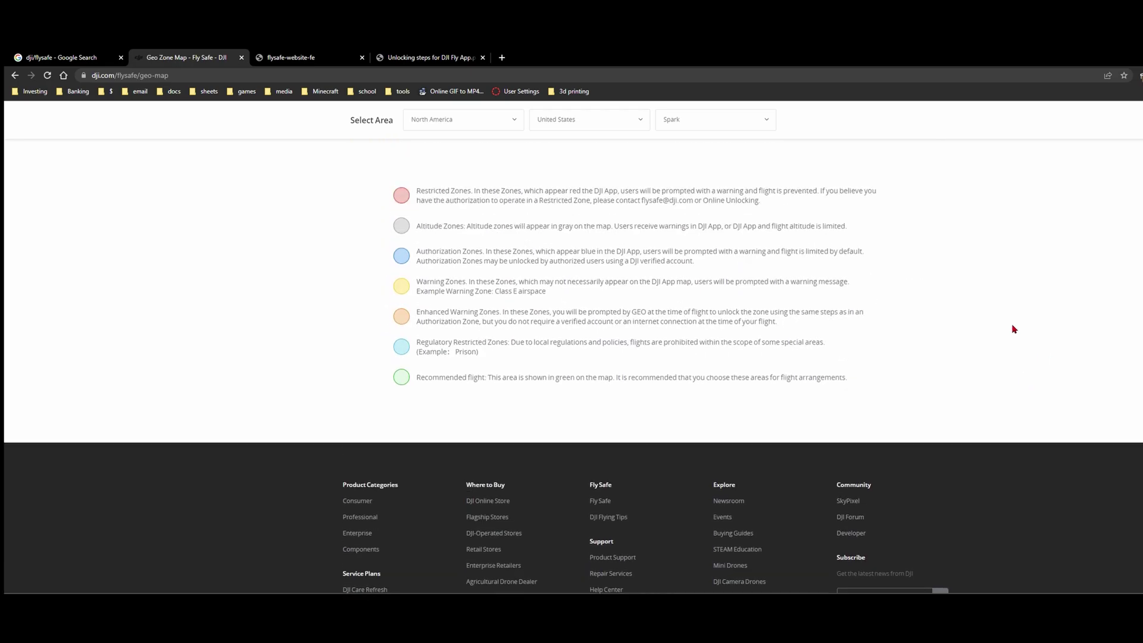
scroll(1013, 327, up, 6)
scroll(224, 298, up, 8)
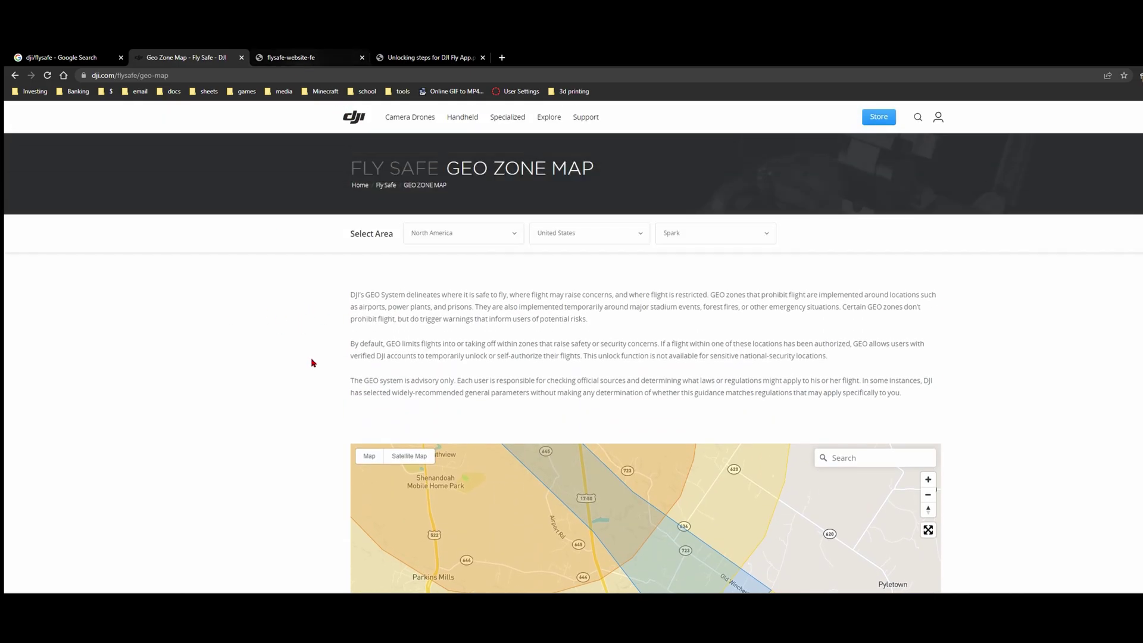
scroll(554, 321, down, 2)
scroll(530, 322, up, 2)
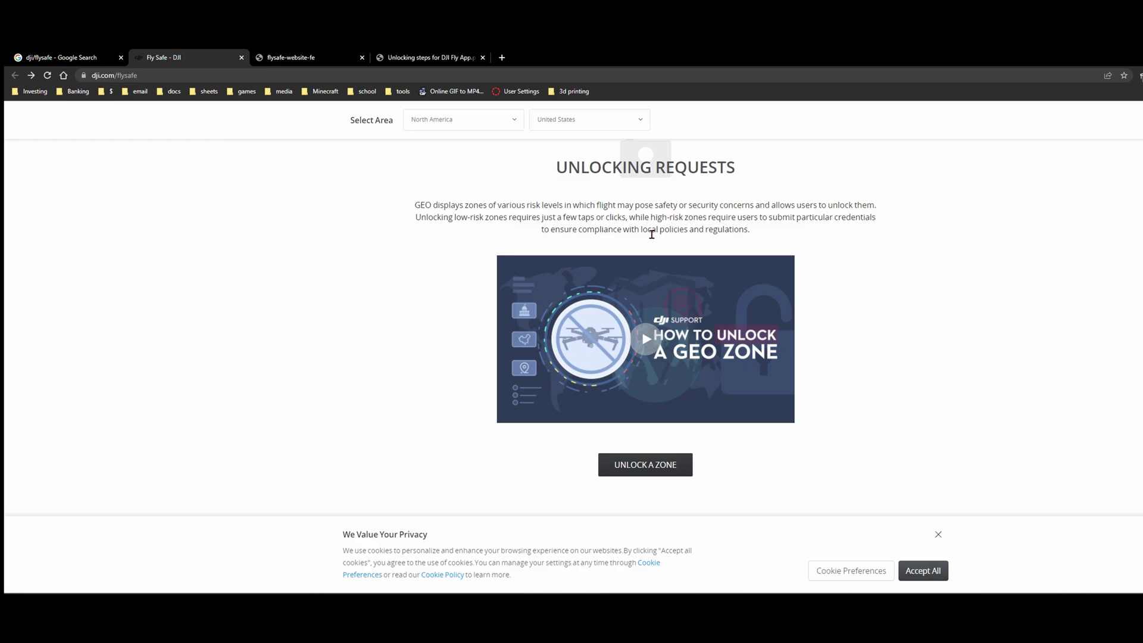
scroll(652, 234, down, 1)
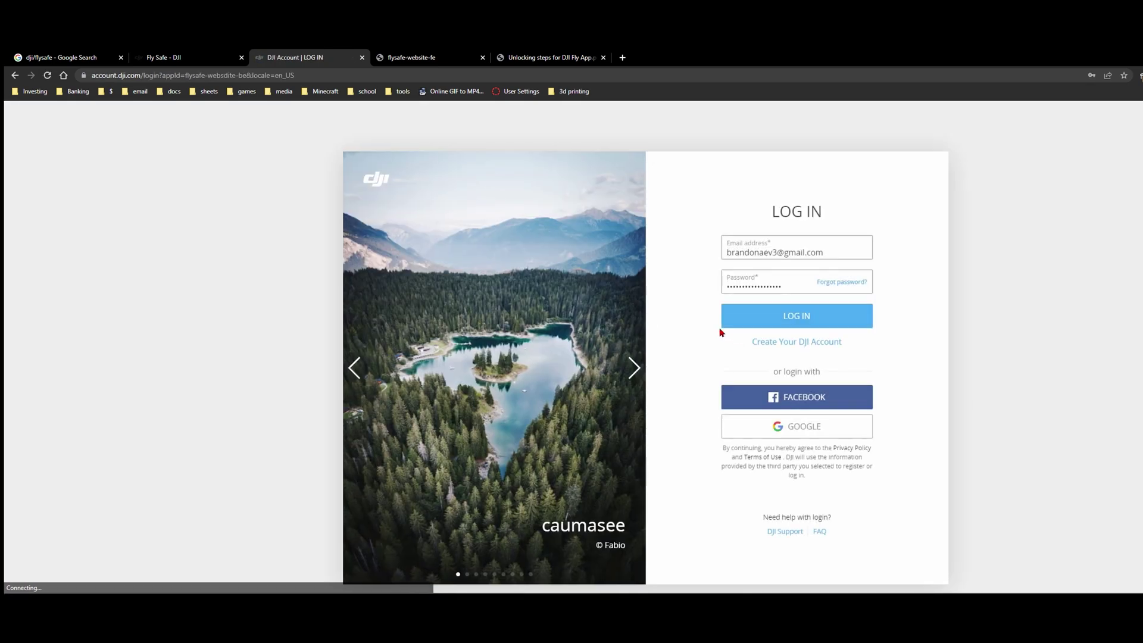
Sign in with the DJI account credentials from Unlock a Zone to reach the request list
click(771, 310)
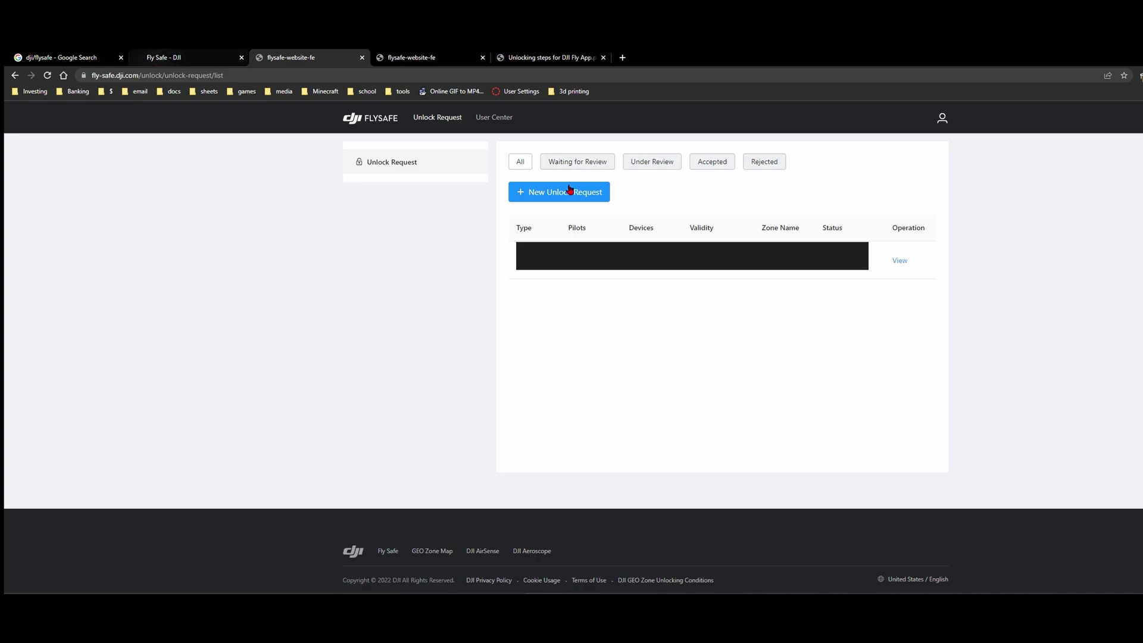
Switch the status filters until the existing request appears in the list
click(582, 161)
click(669, 170)
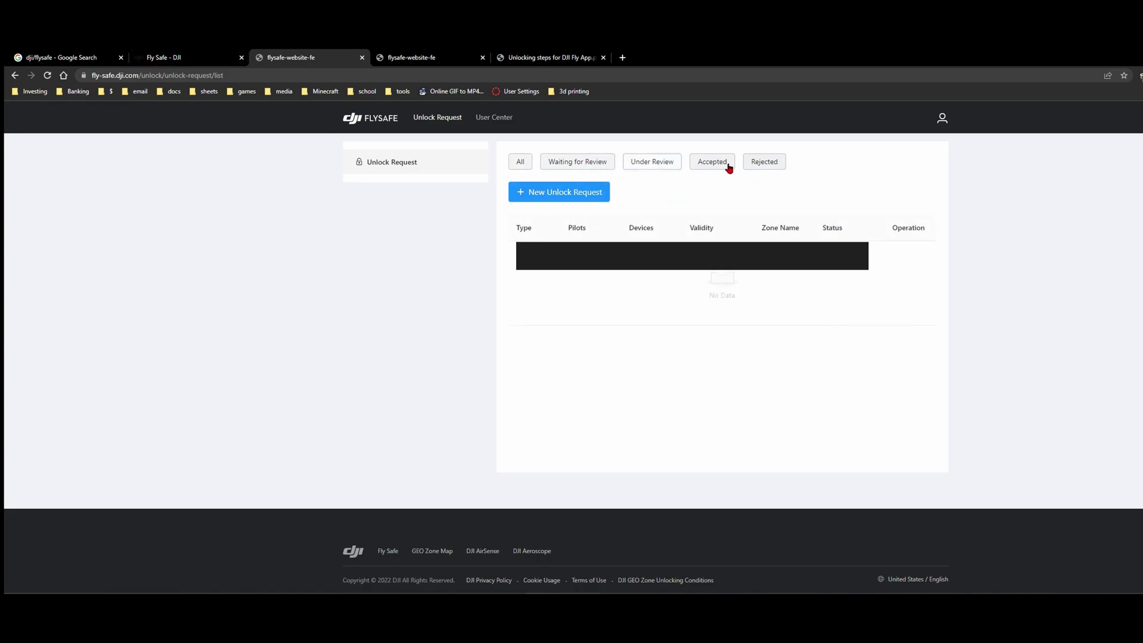
click(776, 165)
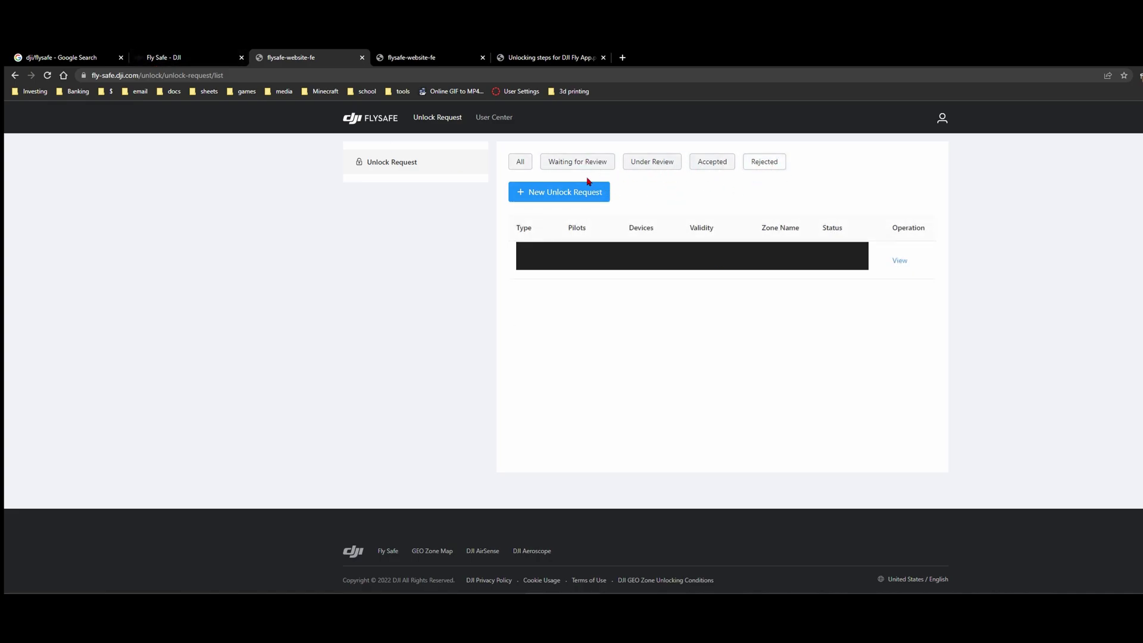
Review the accepted Custom Unlocking request for Unnamed1, then close its detail tab
click(901, 262)
scroll(571, 345, down, 1)
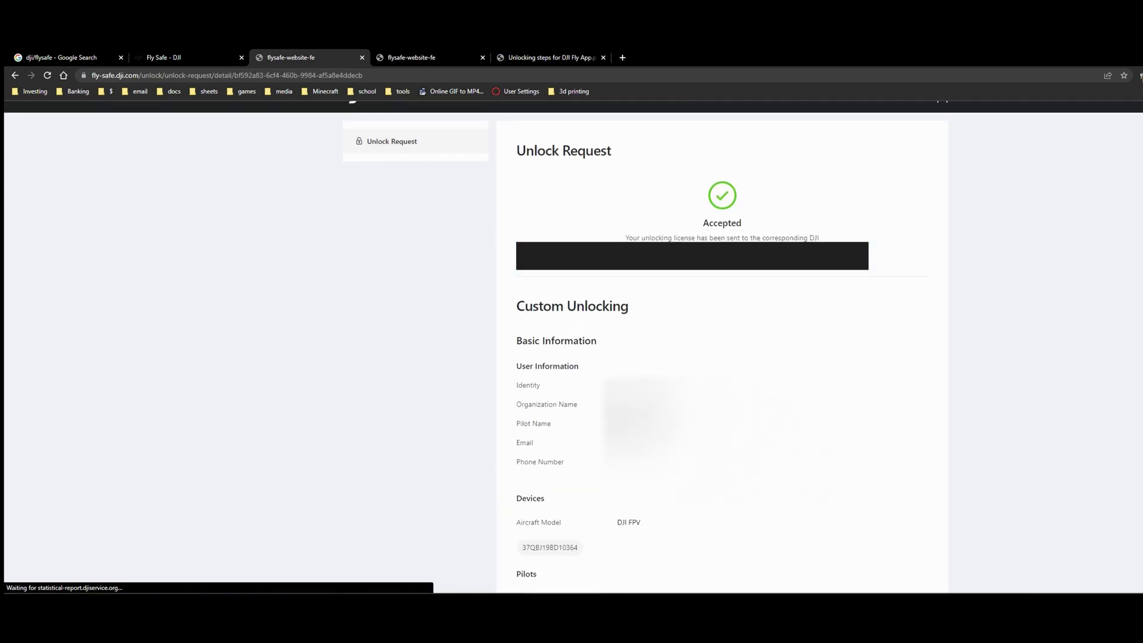
scroll(572, 345, up, 1)
key(ctrl+w)
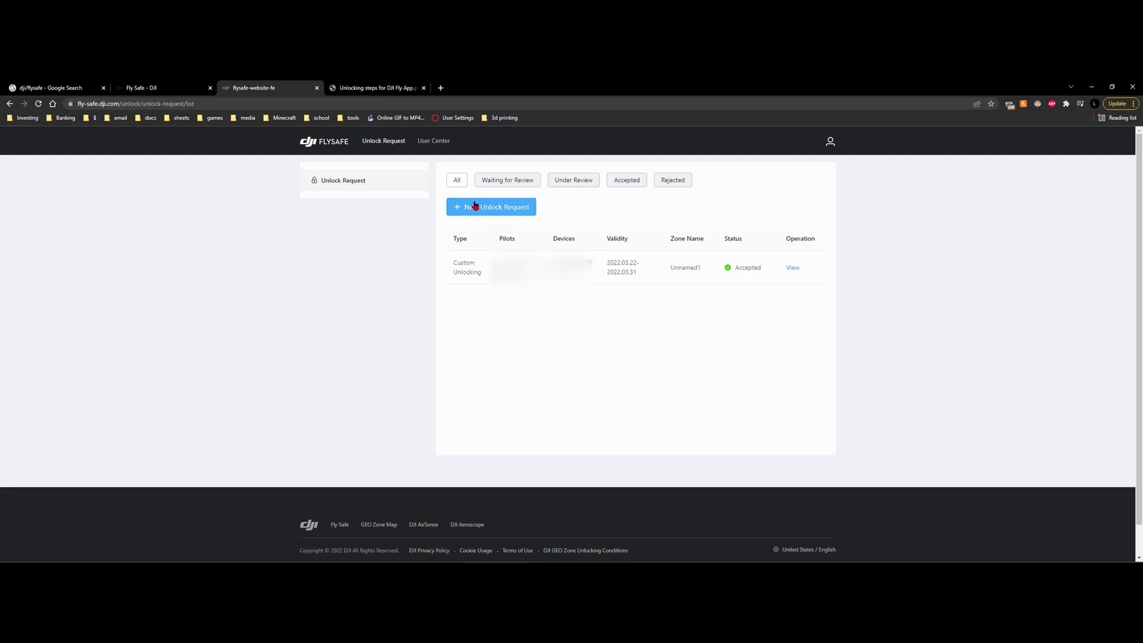
click(434, 143)
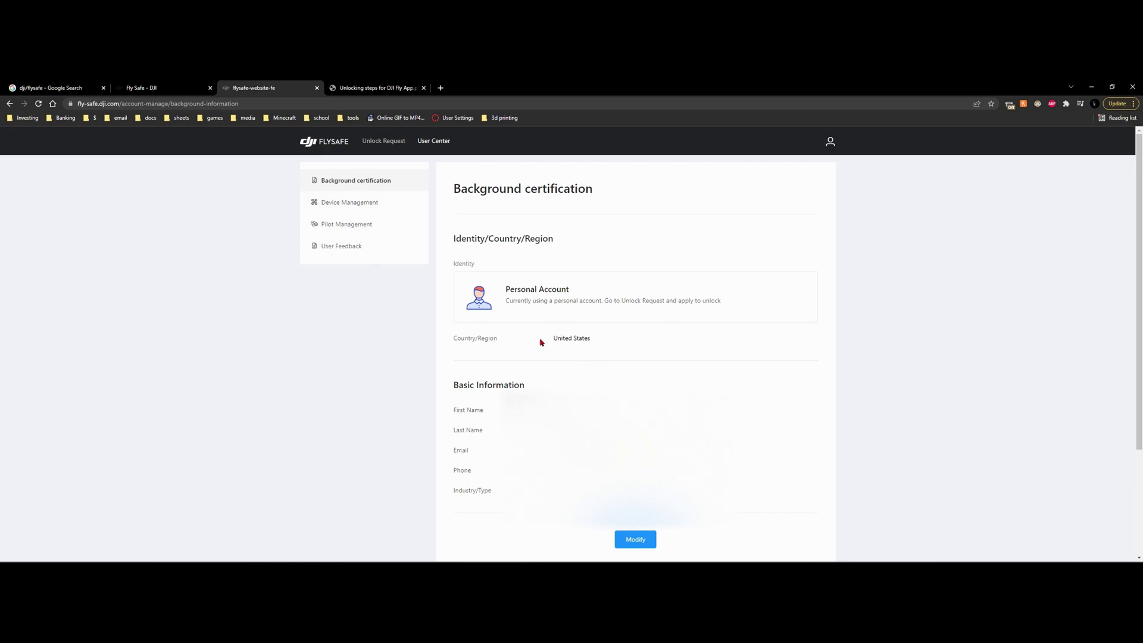
click(401, 215)
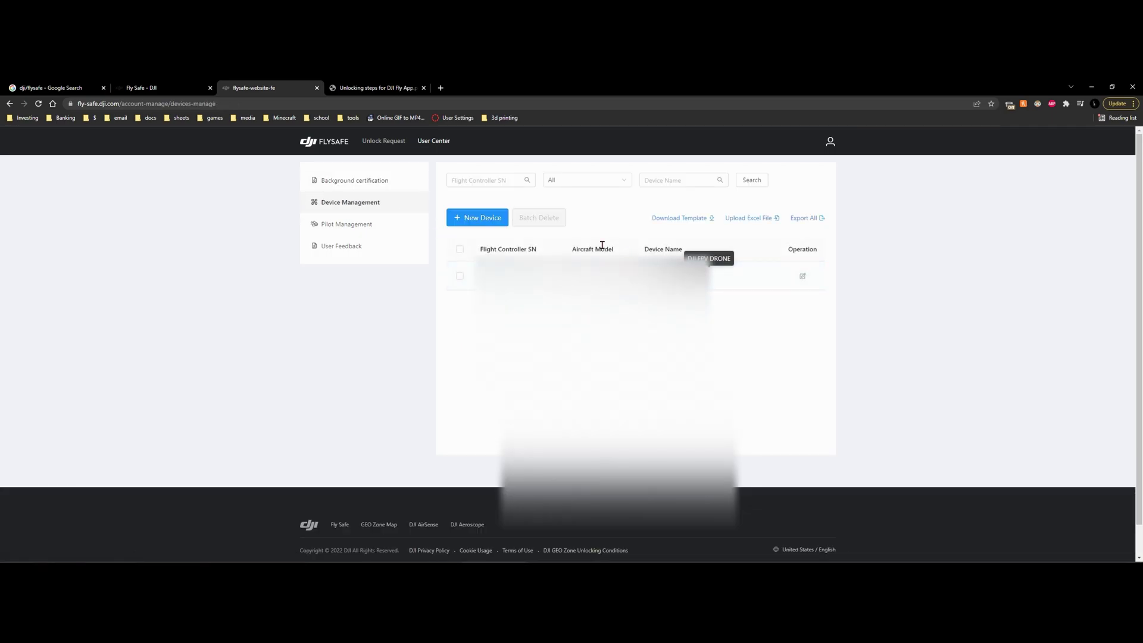
click(316, 224)
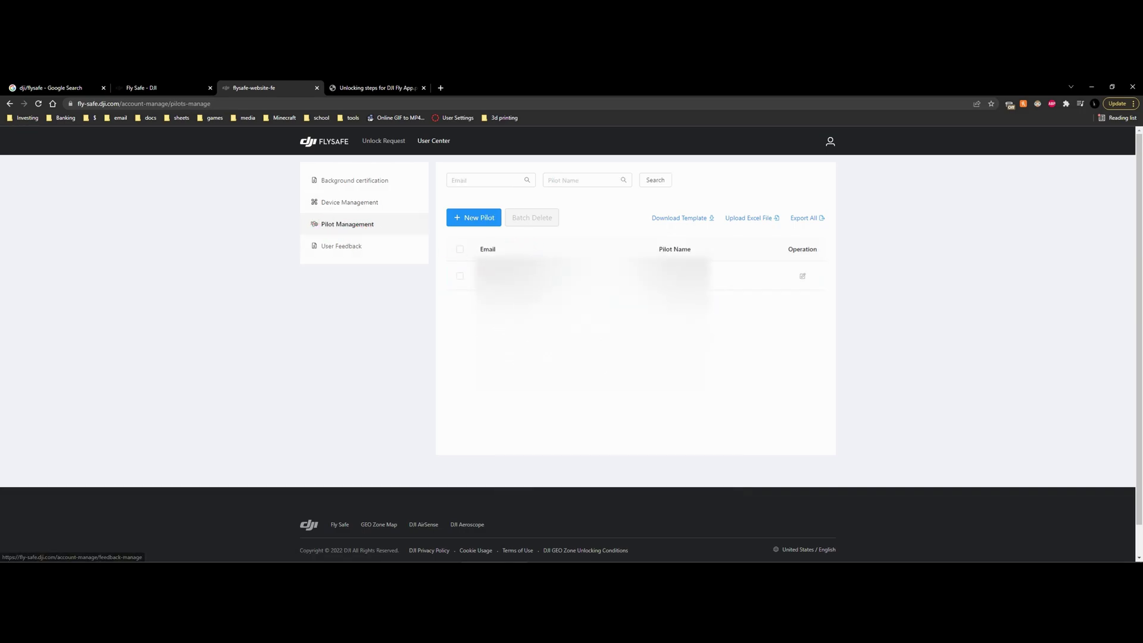
click(390, 151)
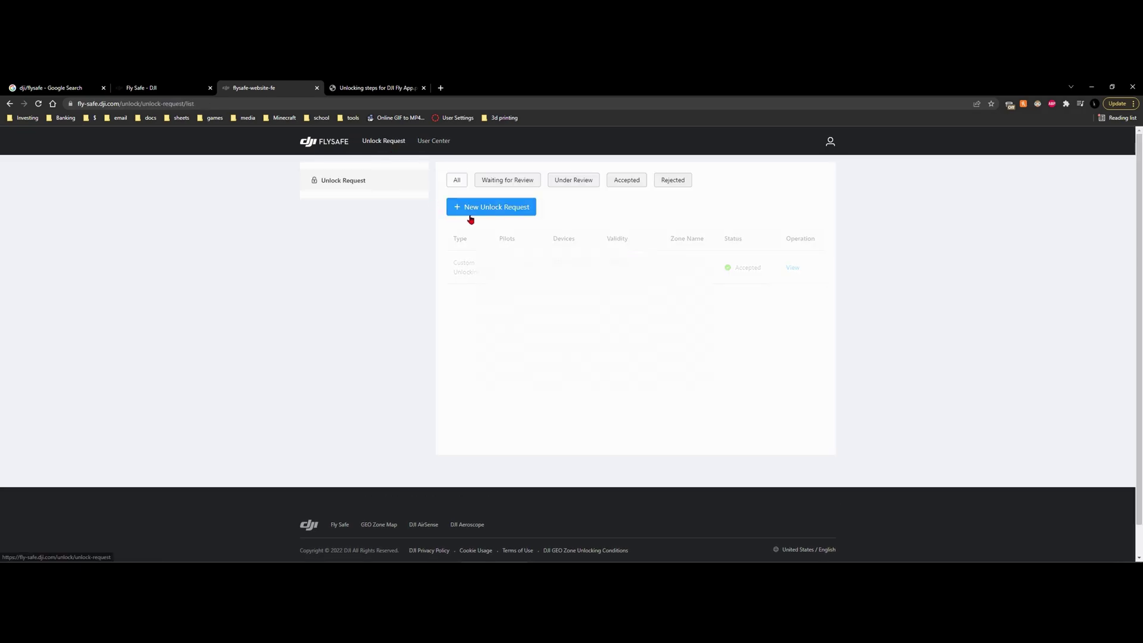
Start a new unlock request, accept the notice, and choose Zone Unlocking as its type
click(471, 214)
scroll(470, 219, down, 6)
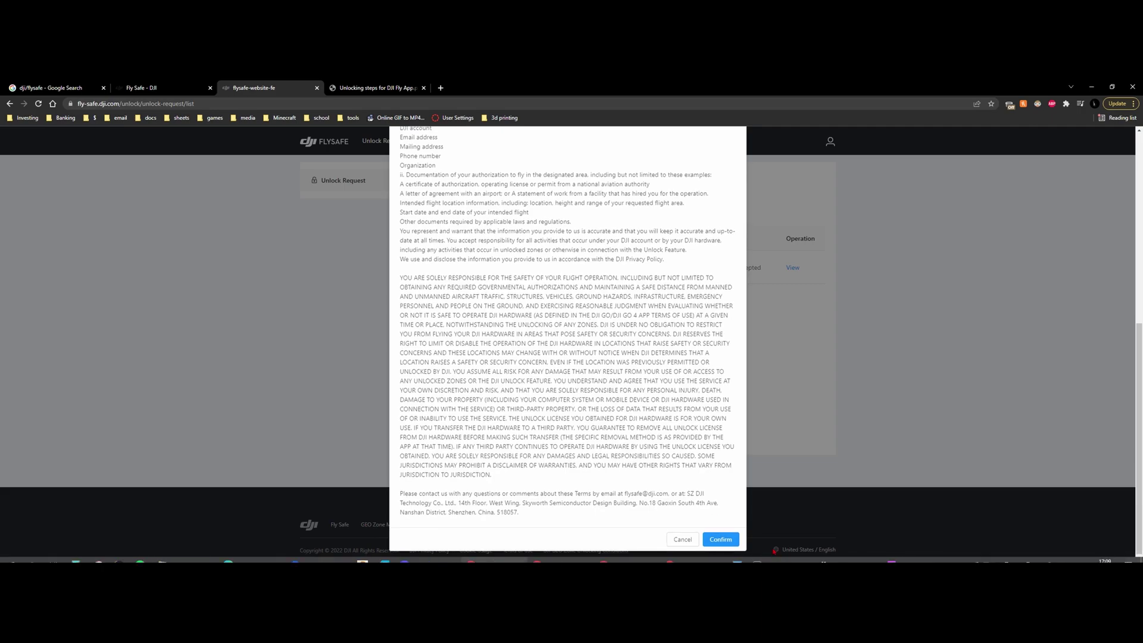
click(723, 539)
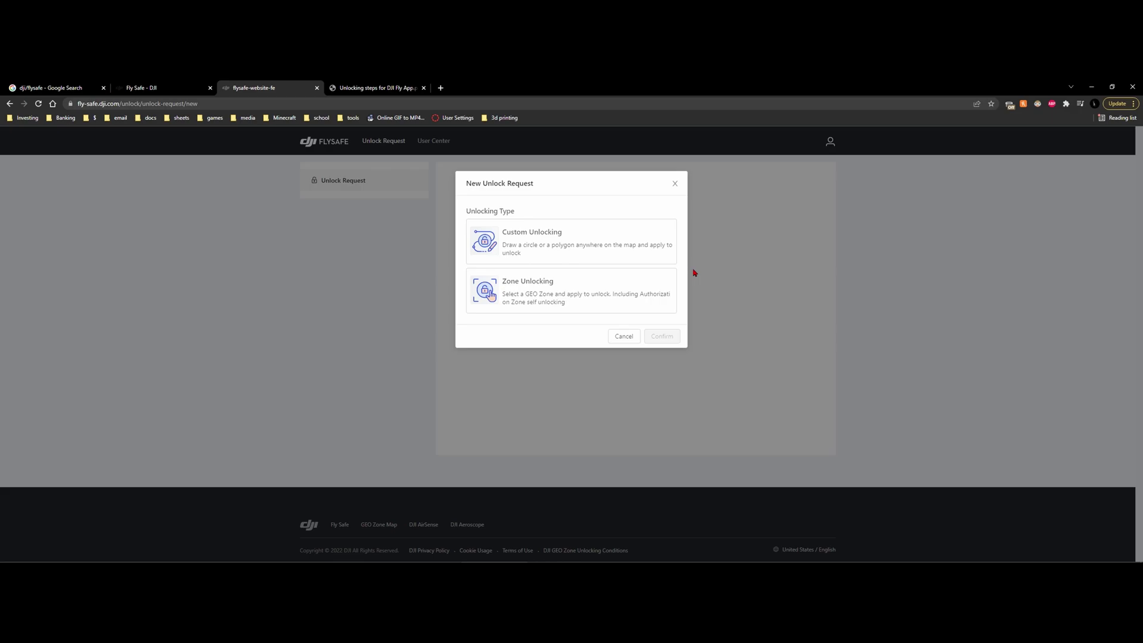
click(552, 296)
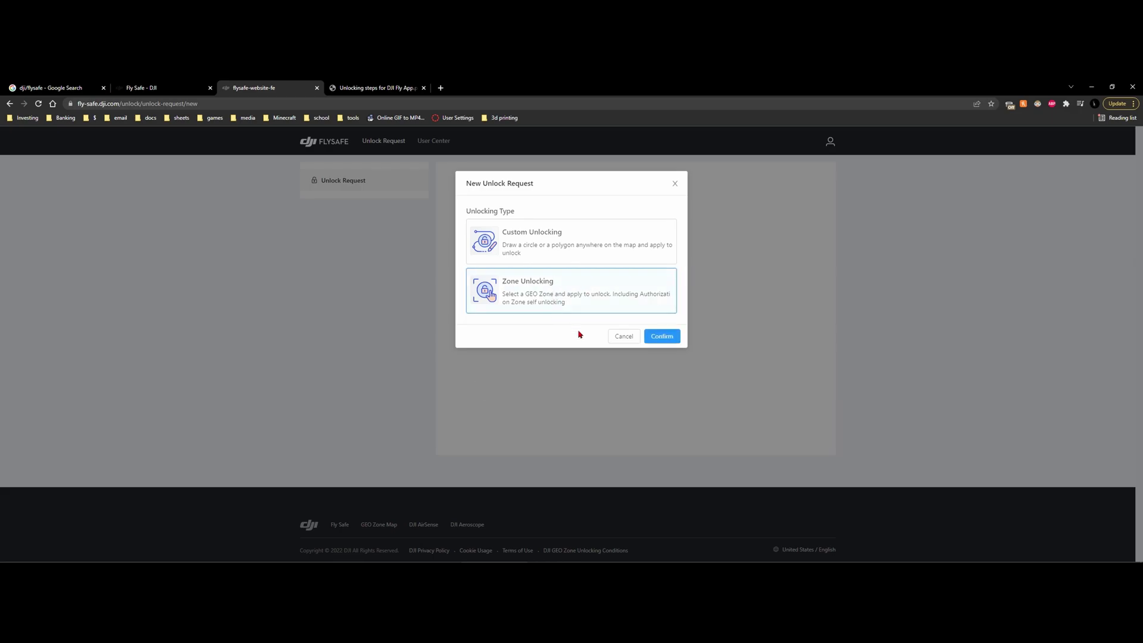
click(655, 336)
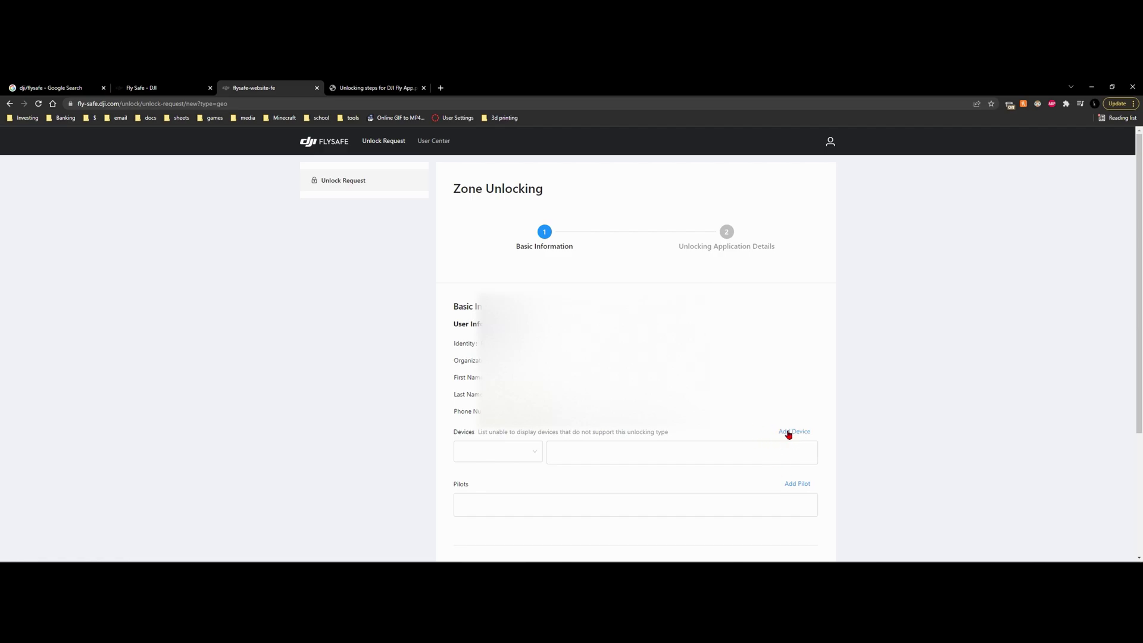
Add a new device from the Devices list and open its Aircraft Model choices
click(494, 453)
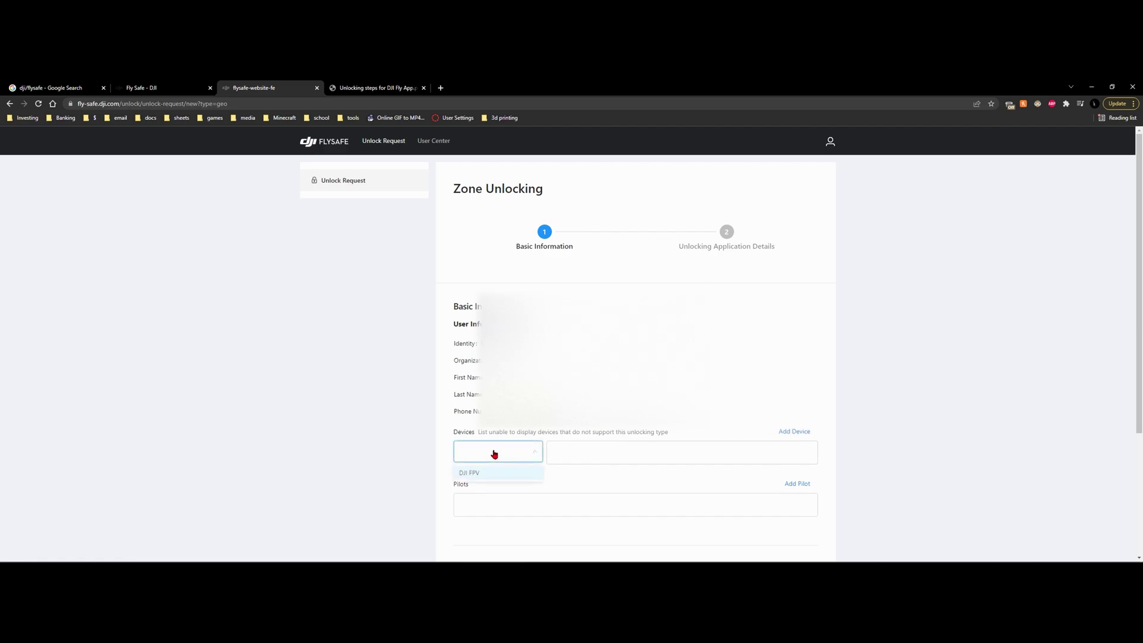
click(801, 433)
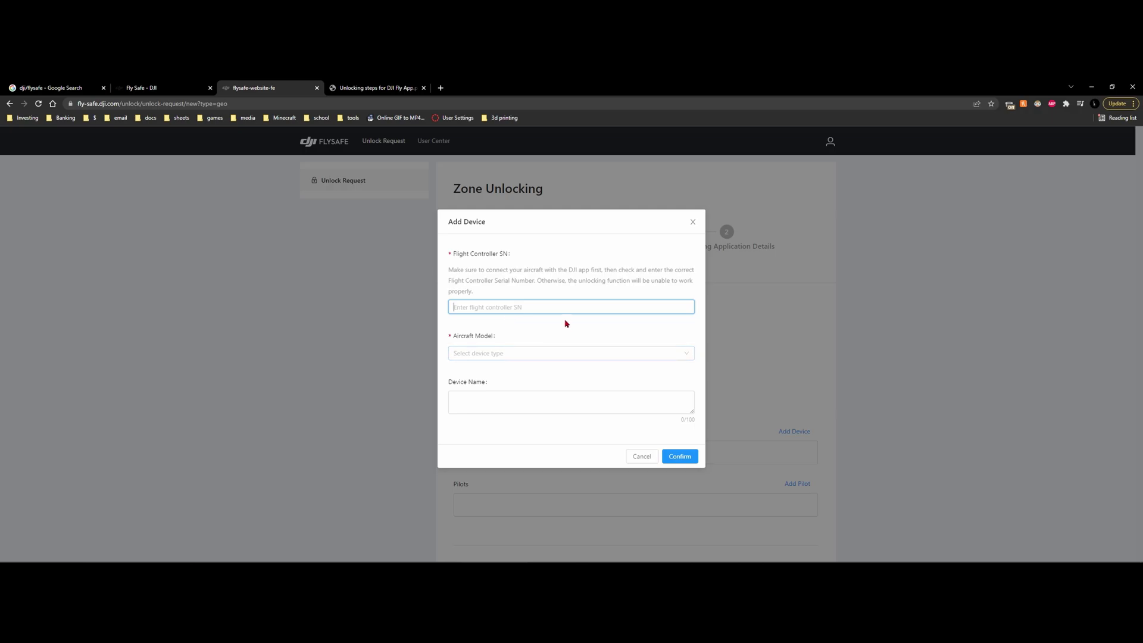
click(534, 354)
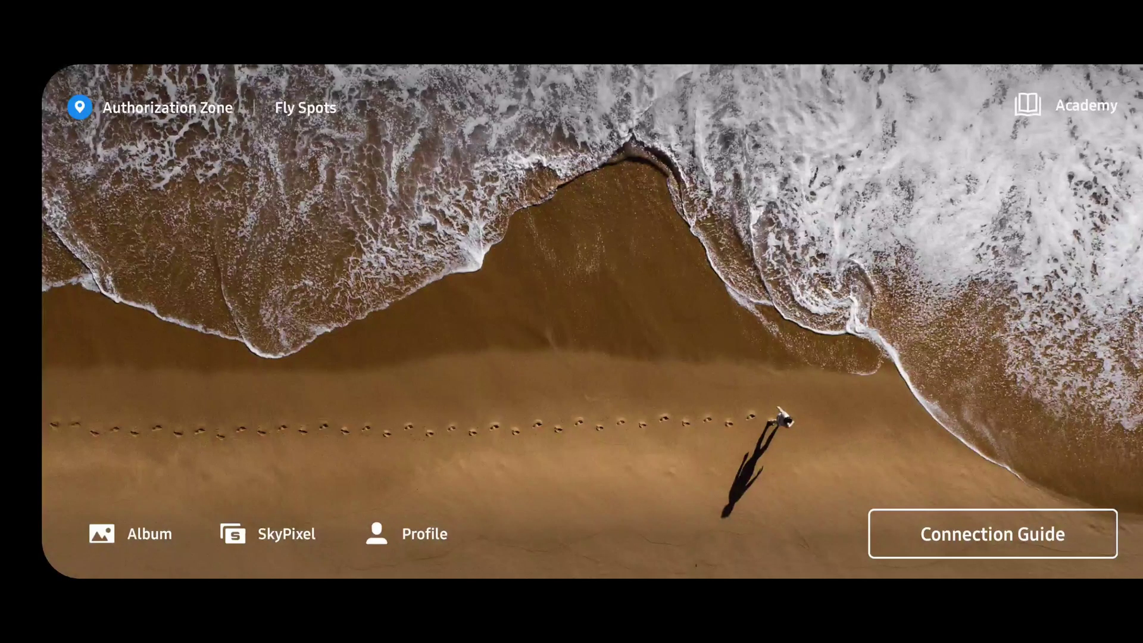
Look up the DJI FPV's Flight Controller SN under Profile in DJI Fly
click(381, 530)
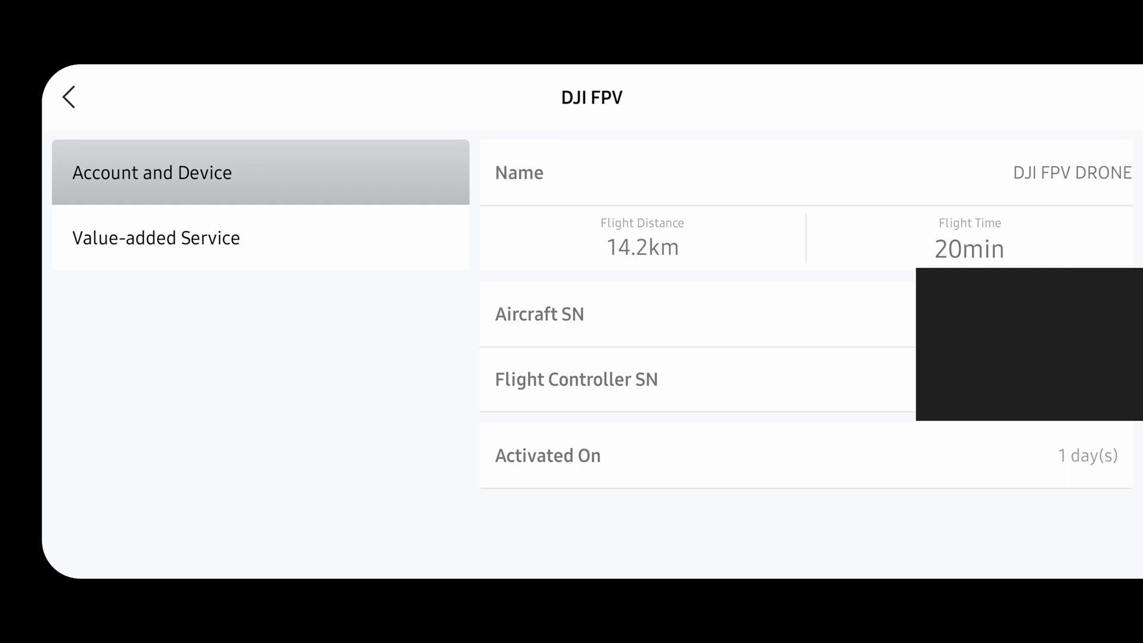
key(Escape)
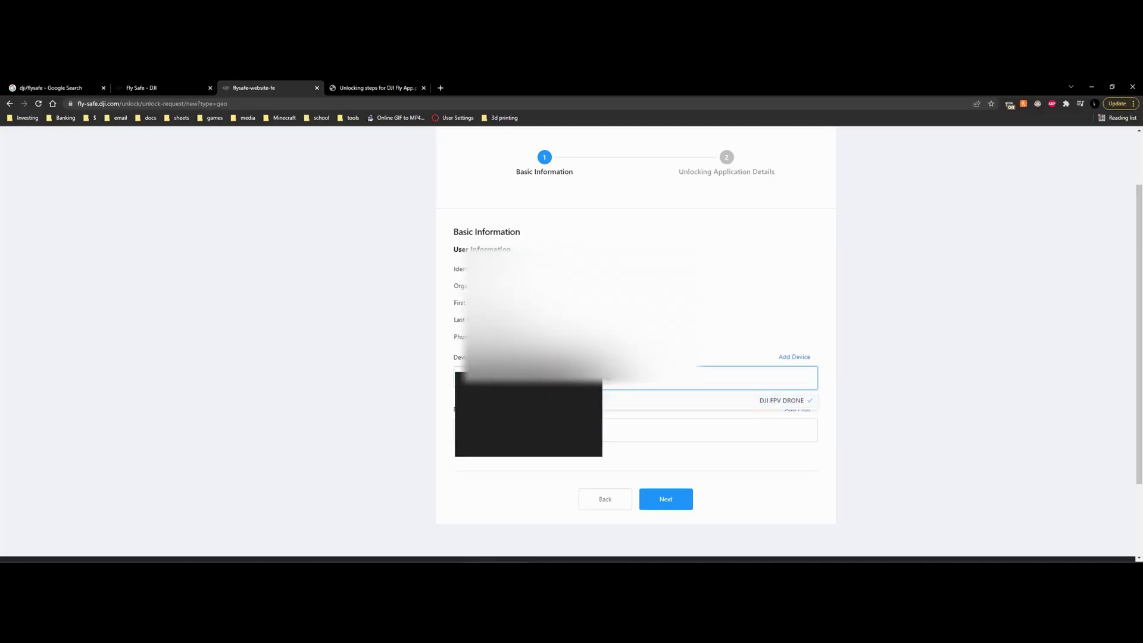
Choose the pilot for the DJI FPV DRONE request and select the Leesburg Exec Authorization Zone
click(613, 430)
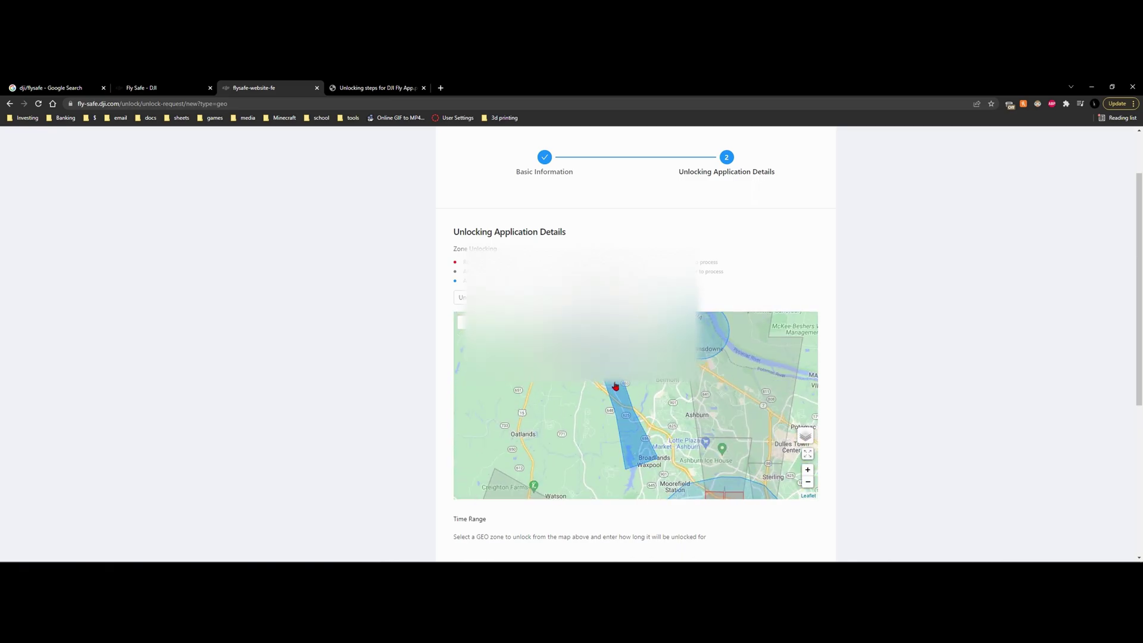
click(615, 386)
Open the Time Range calendar and try a March 23, 2022 start date
scroll(393, 442, down, 2)
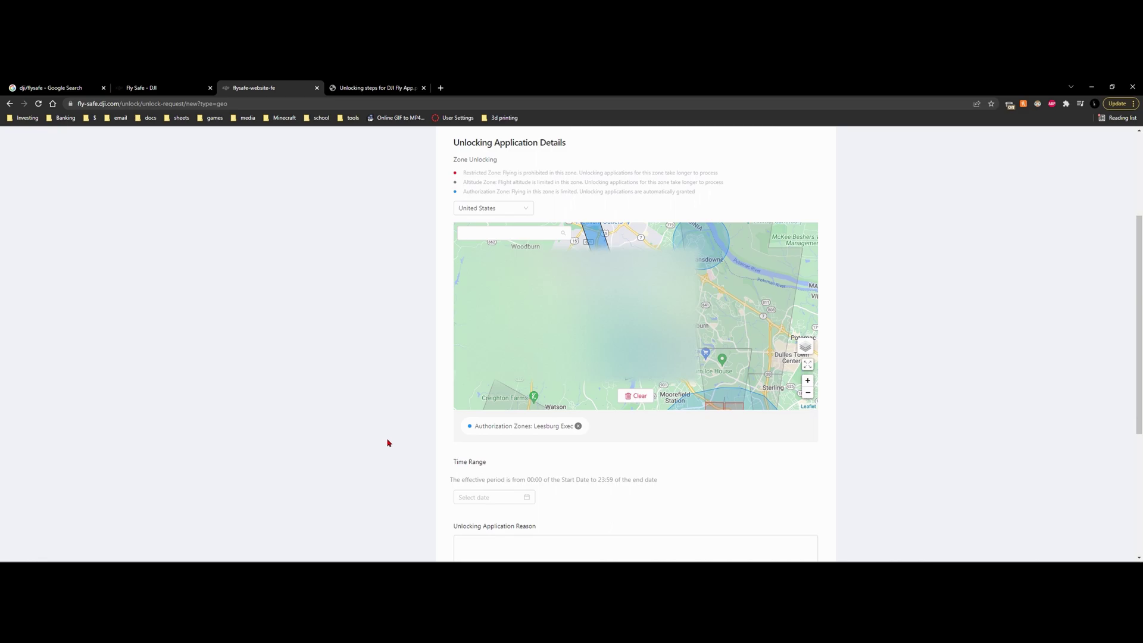
click(504, 493)
click(533, 405)
click(527, 239)
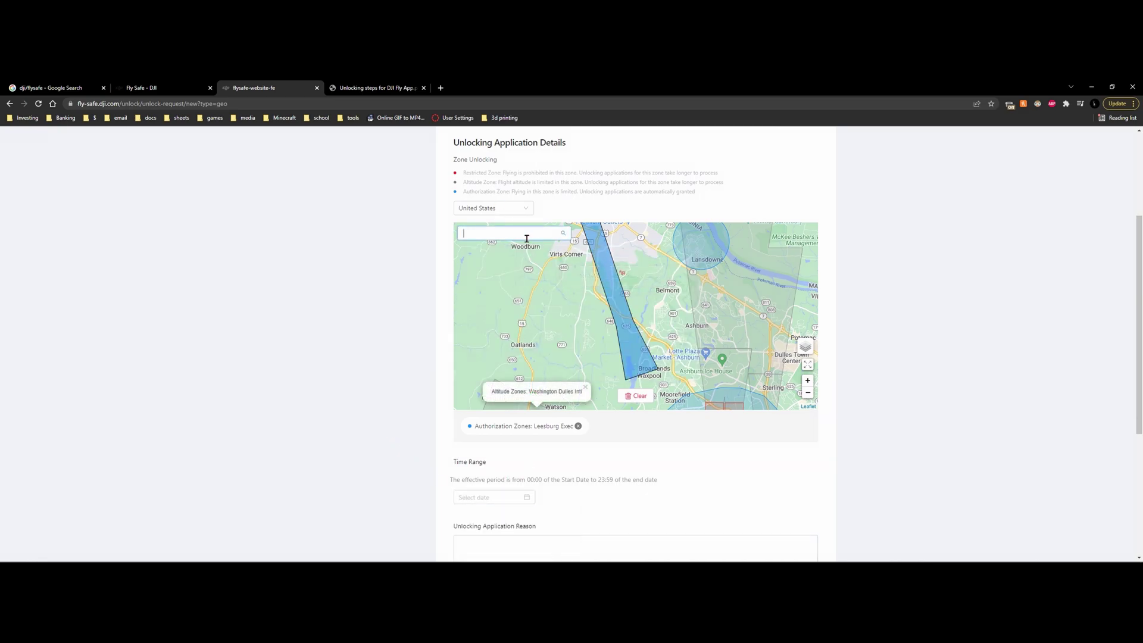
click(512, 497)
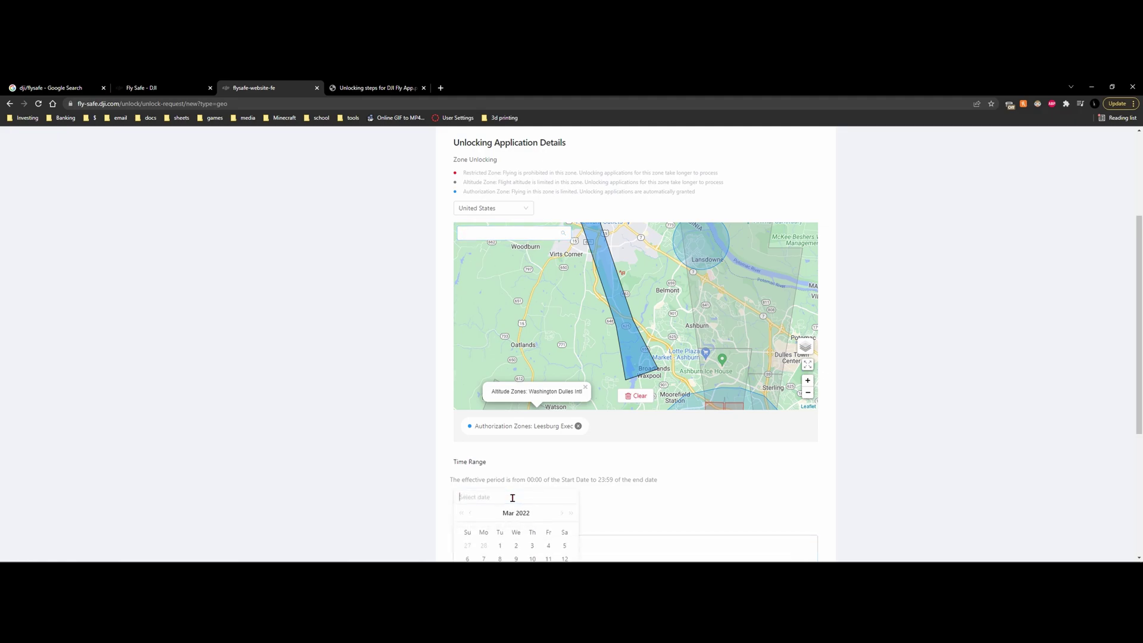
scroll(512, 497, down, 1)
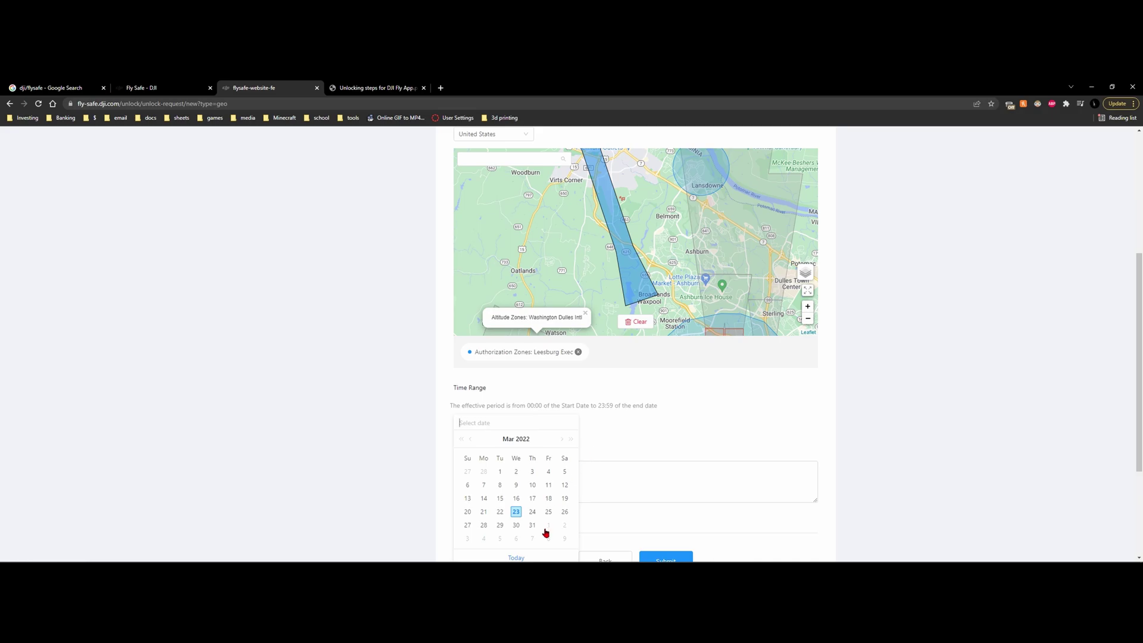
click(516, 512)
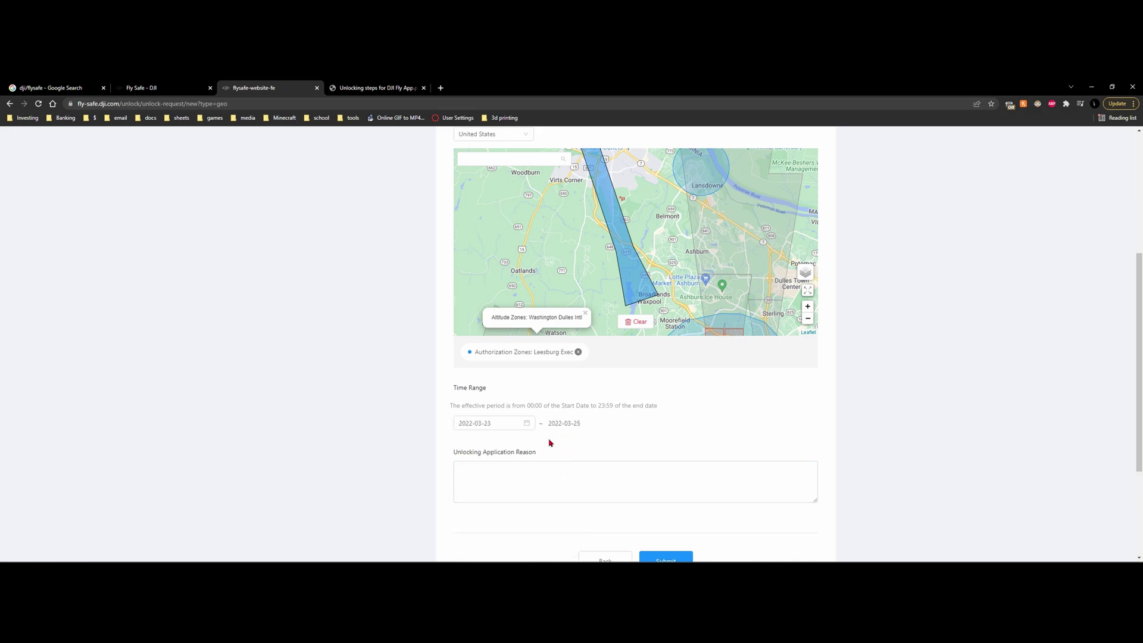
click(525, 426)
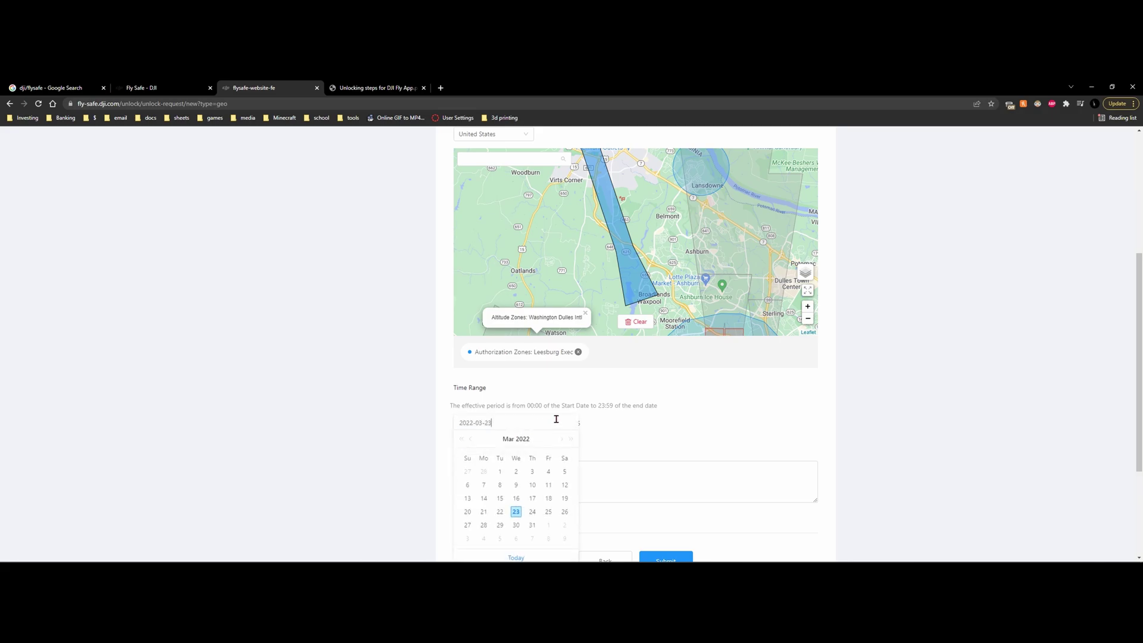
scroll(650, 434, up, 2)
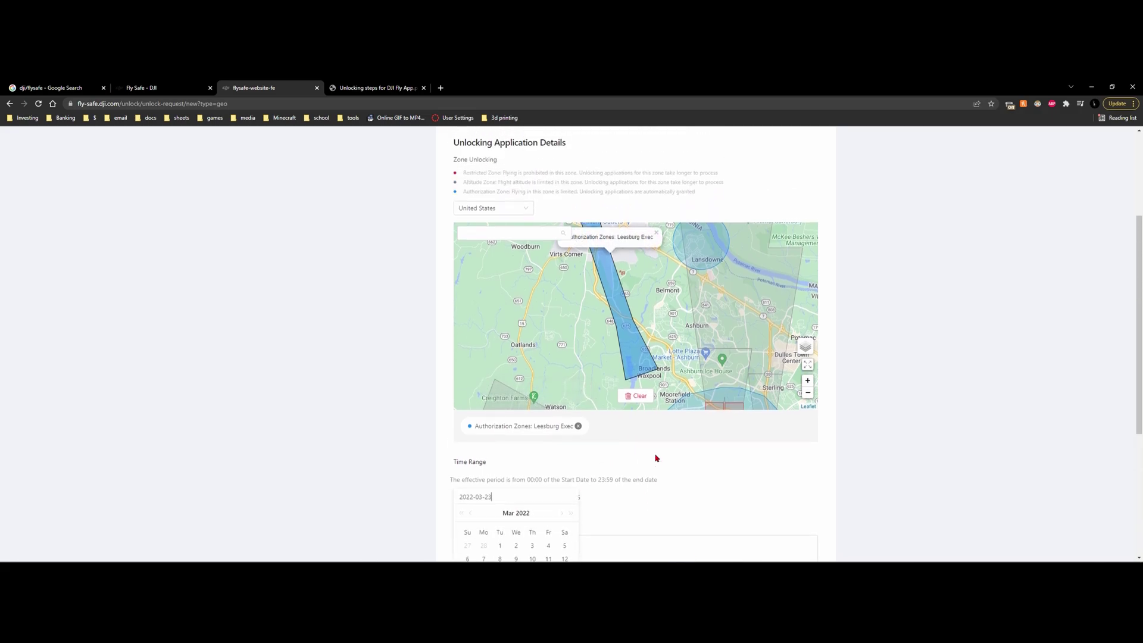
scroll(648, 434, down, 2)
click(649, 434)
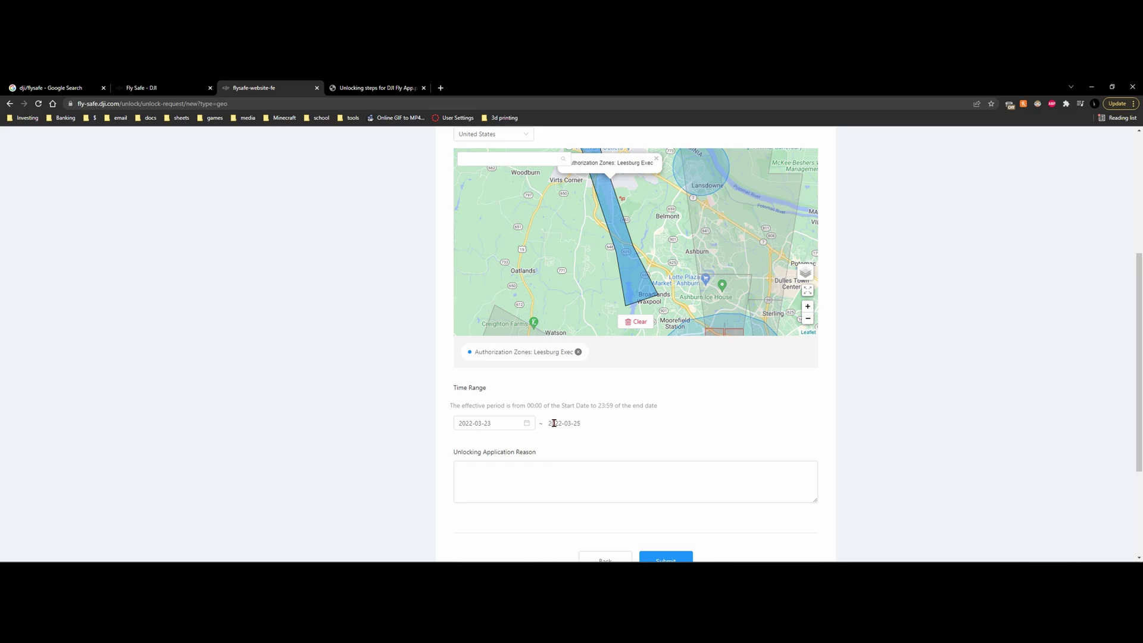
Clear the Time Range and reset it to 2022-03-30 ~ 2022-04-01
click(527, 423)
click(535, 476)
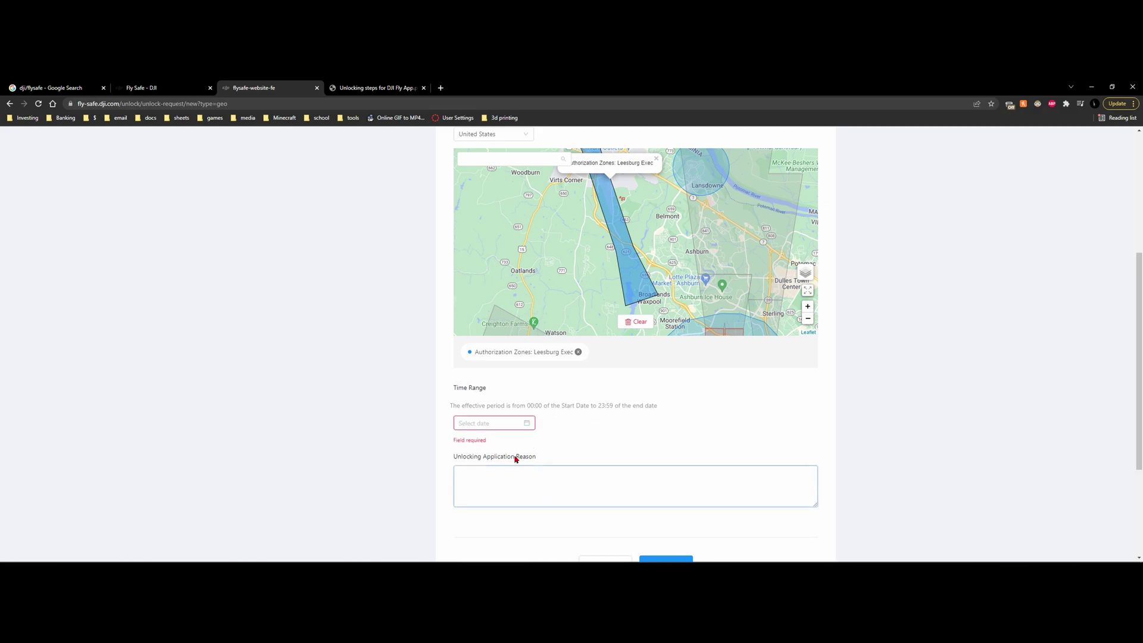
click(477, 422)
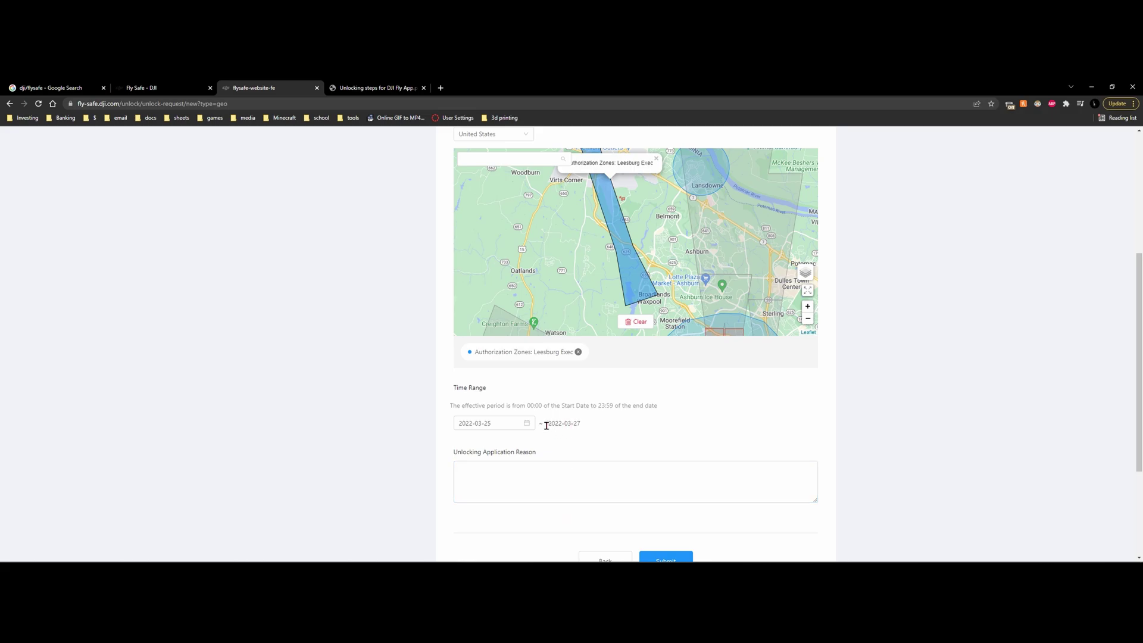
click(527, 423)
click(499, 423)
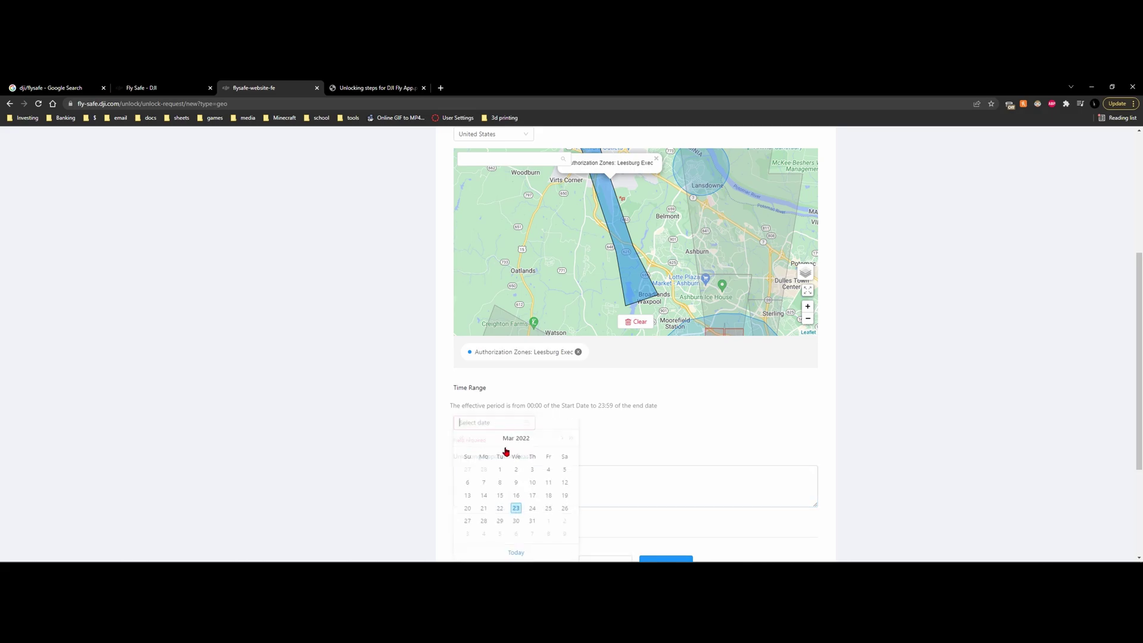
click(516, 526)
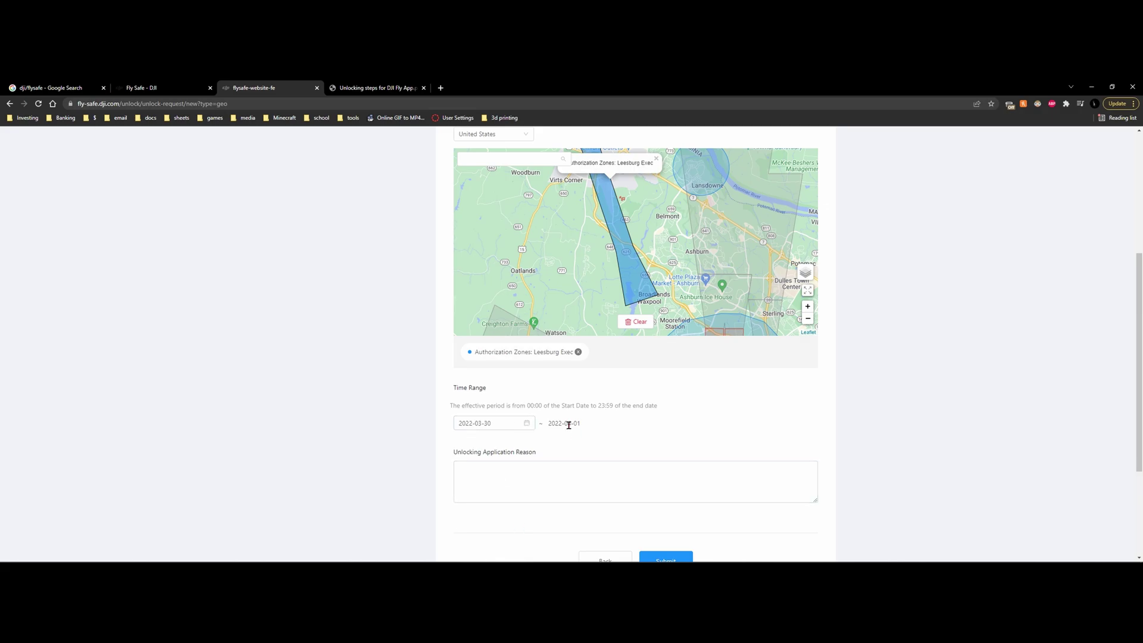
scroll(569, 424, up, 1)
drag(584, 331, 590, 364)
scroll(365, 327, up, 1)
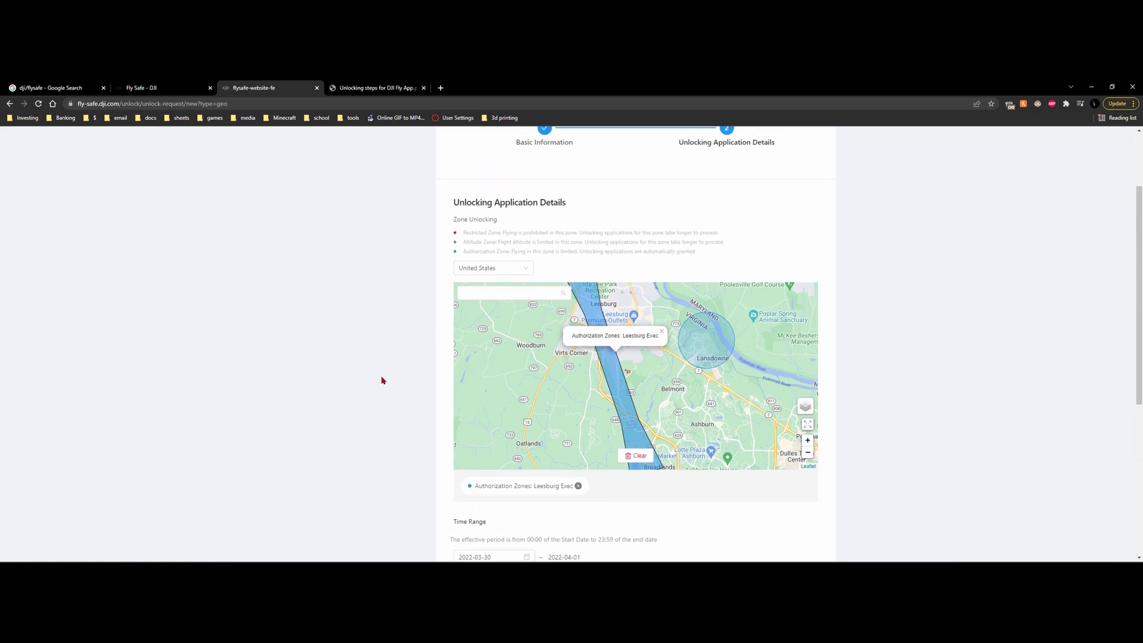
scroll(476, 280, up, 1)
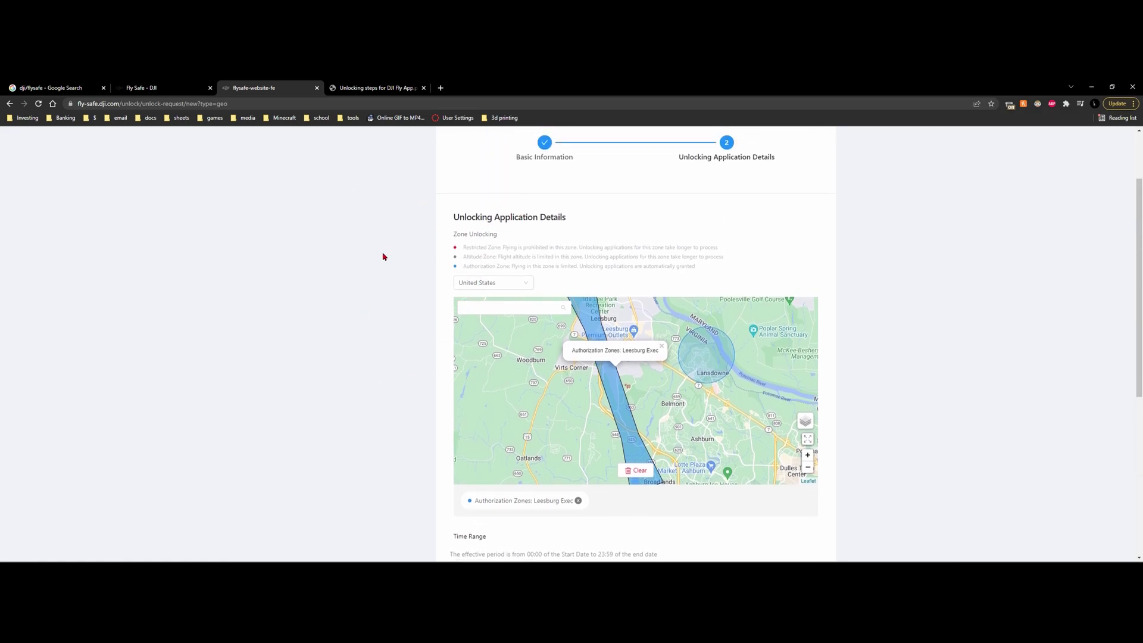
scroll(357, 333, down, 1)
scroll(348, 359, down, 3)
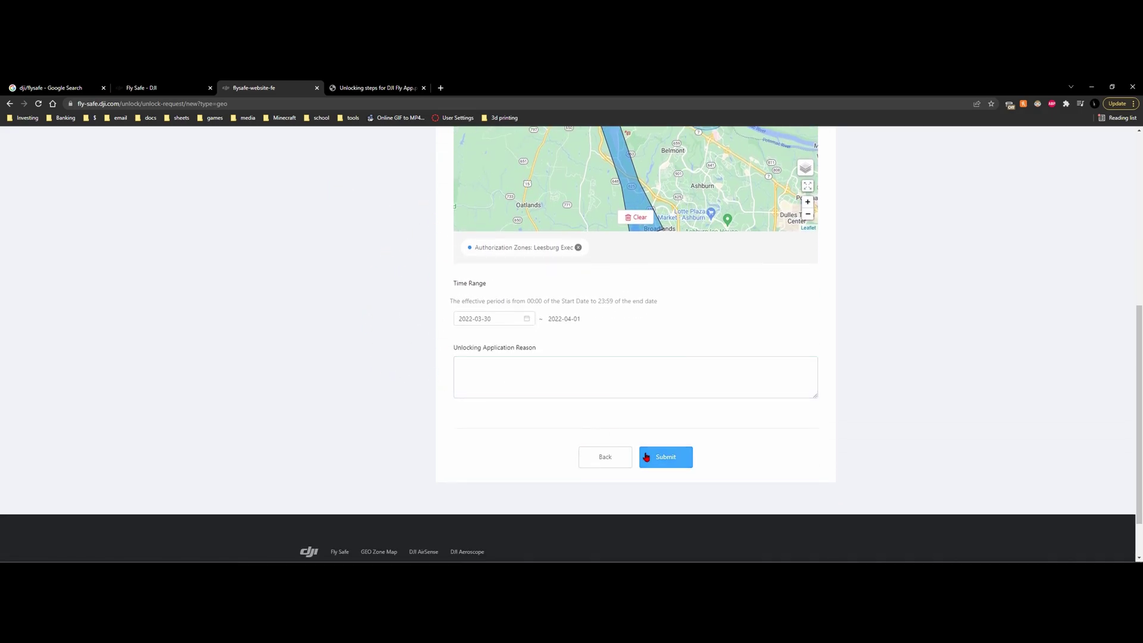
scroll(648, 416, up, 3)
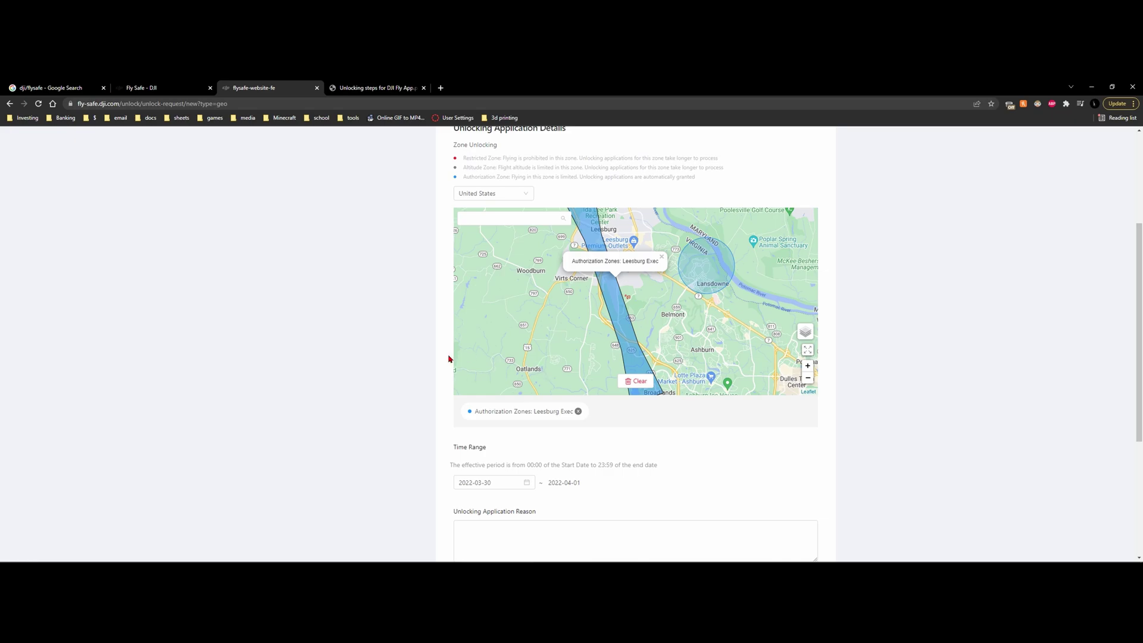
scroll(334, 360, up, 3)
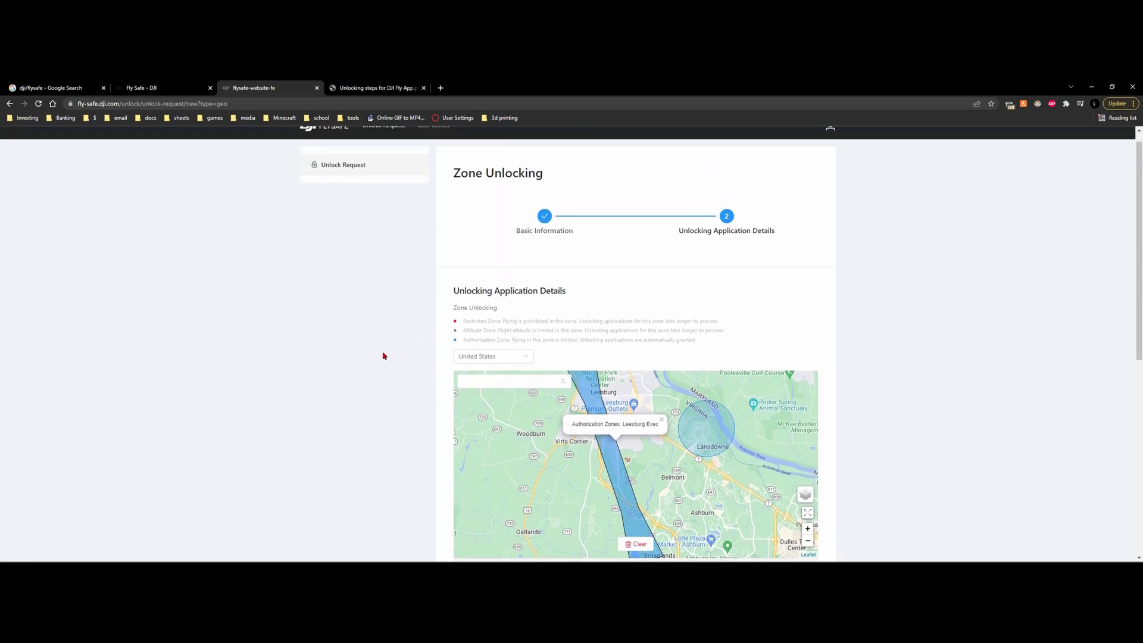
click(718, 416)
click(608, 432)
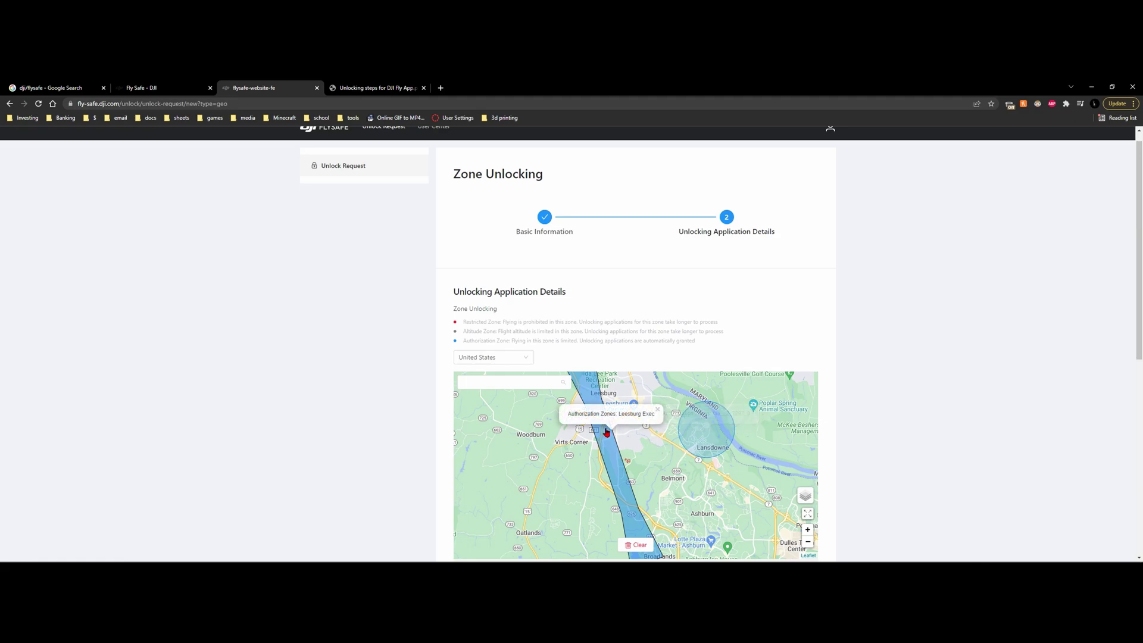
scroll(607, 432, down, 3)
scroll(411, 319, down, 3)
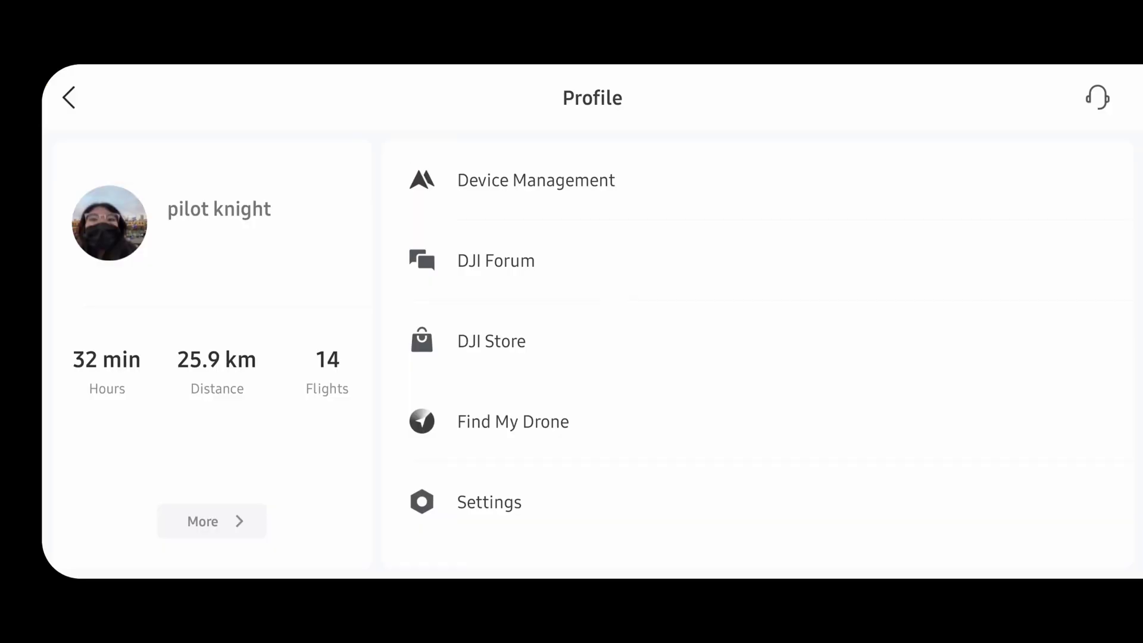
Briefly view the GEO zone unlocking licenses from Settings, then return to the DJI Fly home screen
click(738, 498)
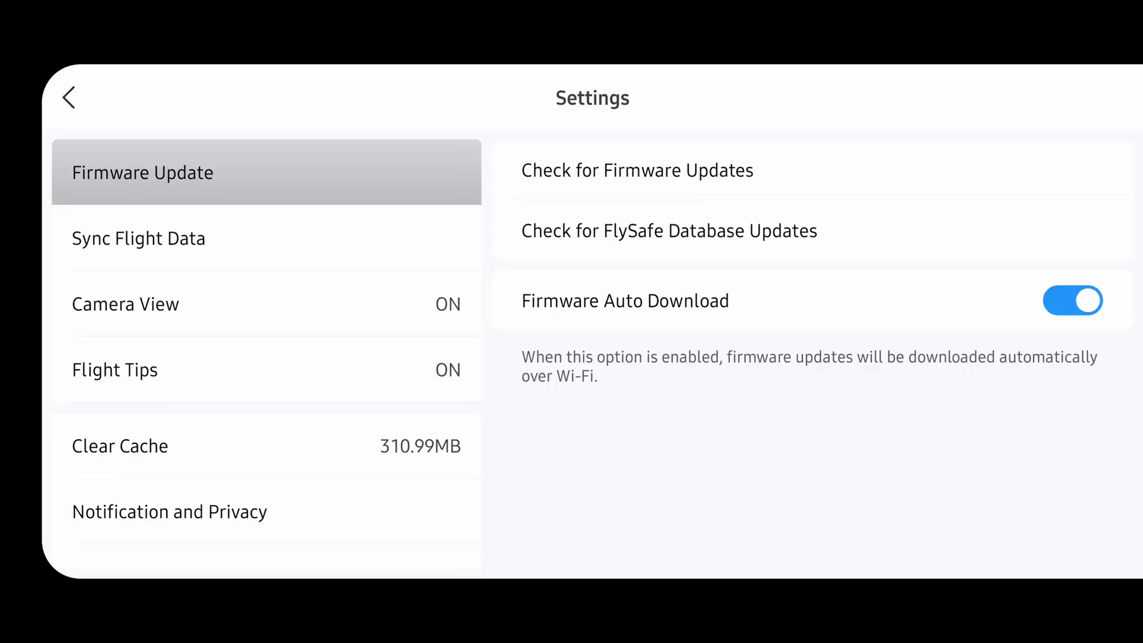
drag(119, 360, 52, 128)
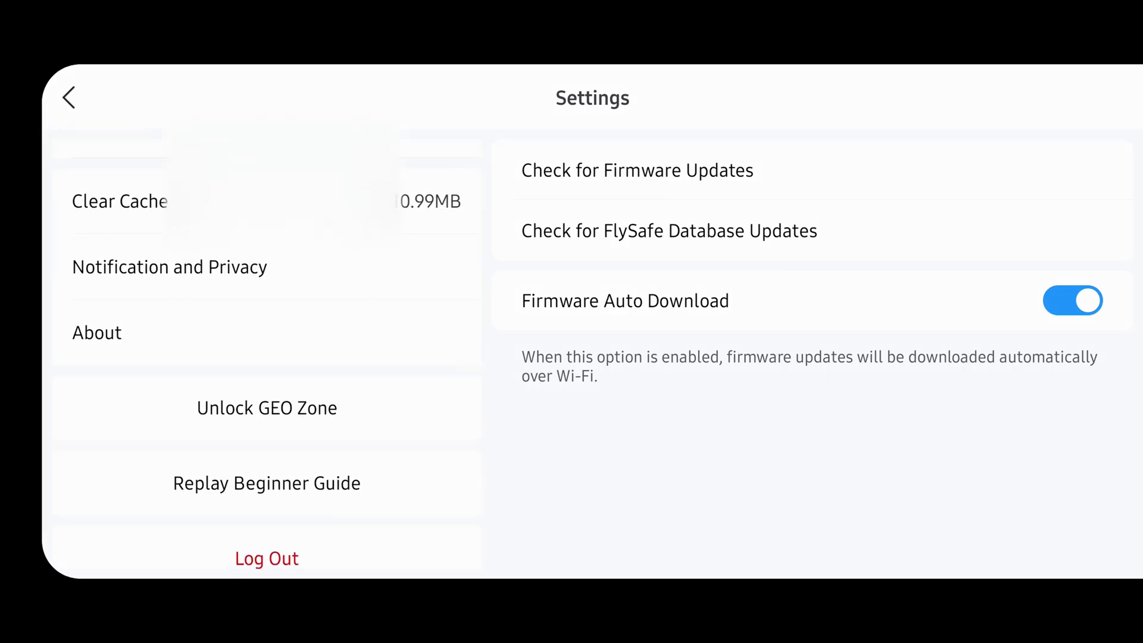
click(232, 396)
click(46, 92)
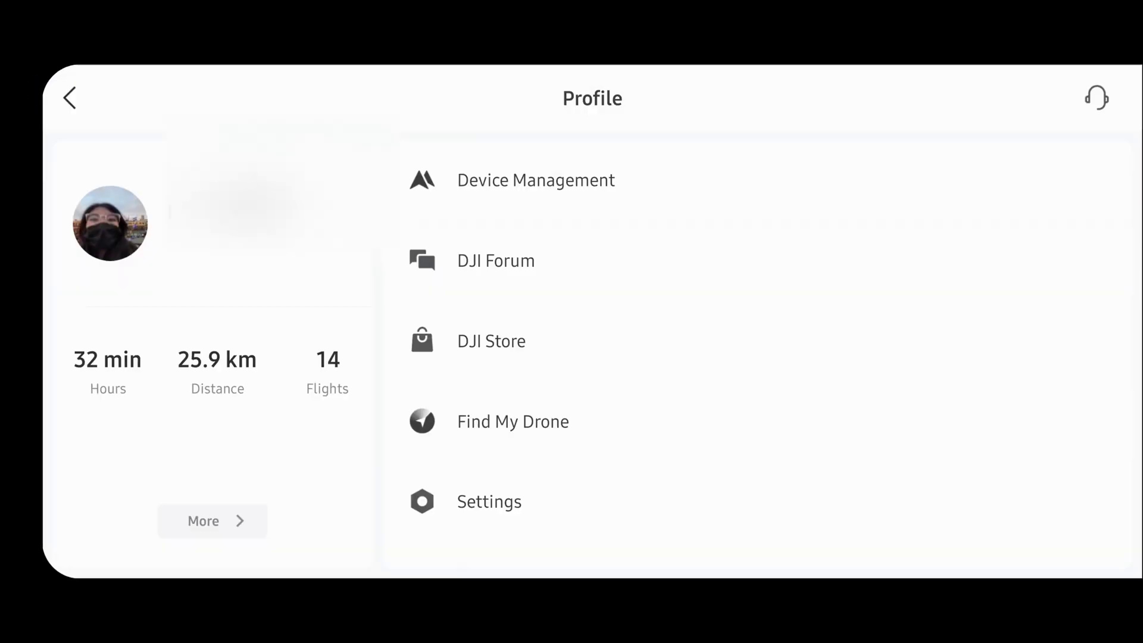
click(70, 98)
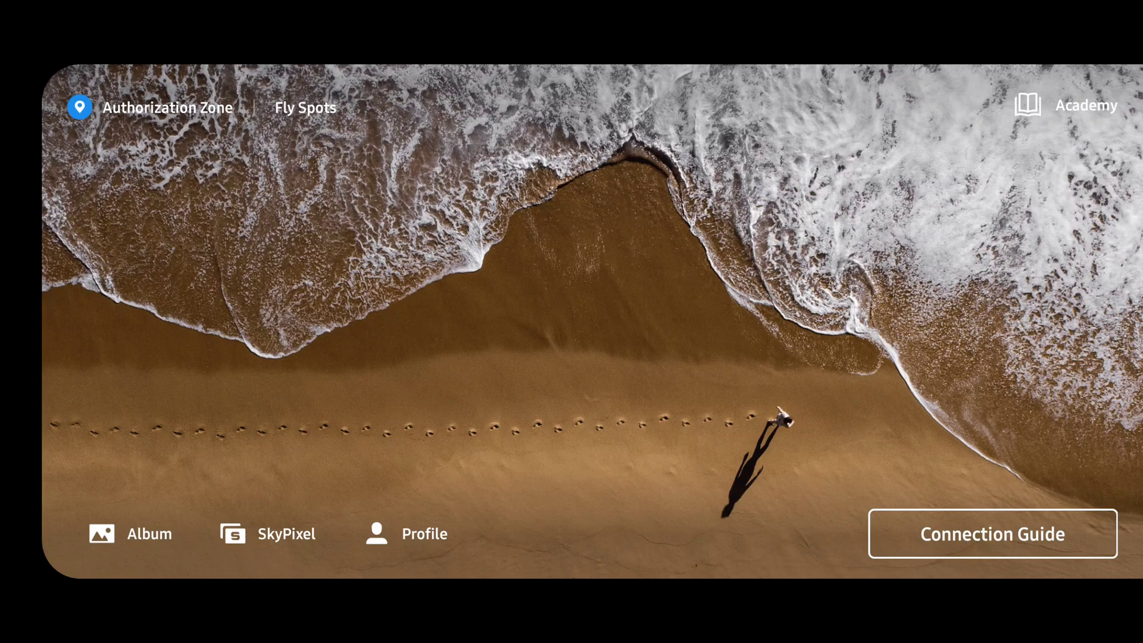
Go through Profile > Settings to Unlock GEO Zone, showing the license with Unnamed1 unlocked
click(427, 539)
click(508, 509)
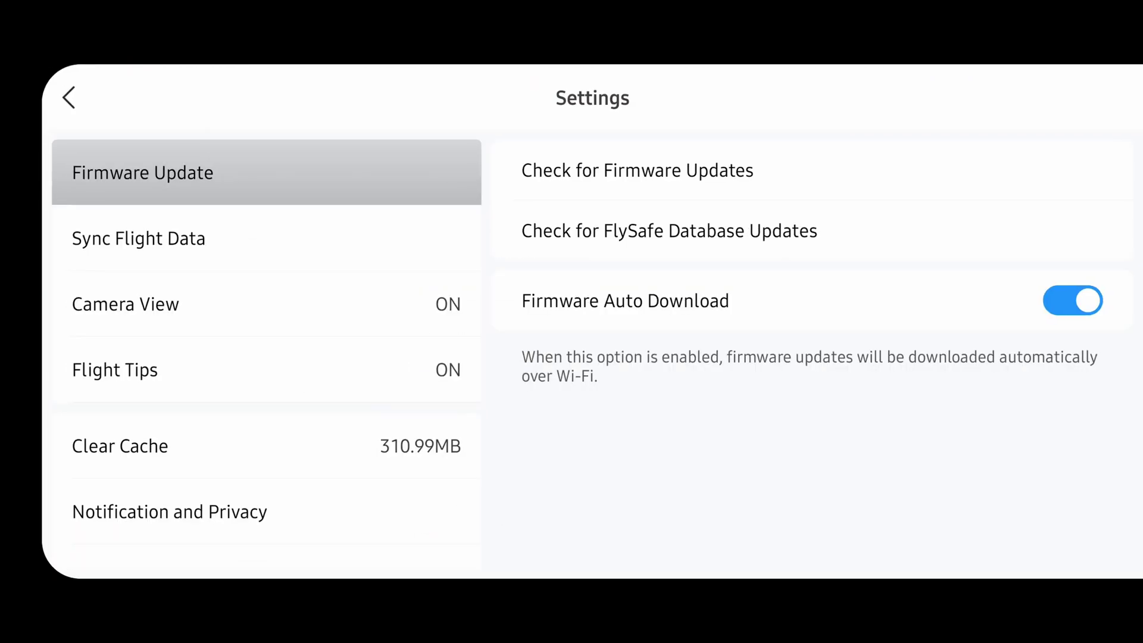
scroll(102, 278, down, 5)
click(29, 100)
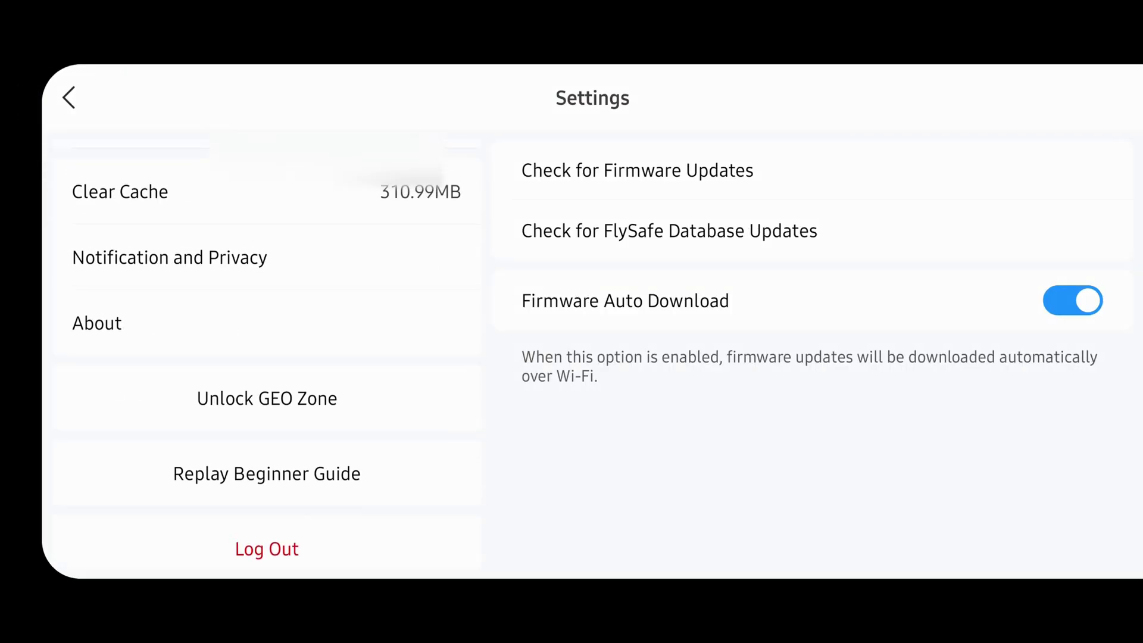
click(241, 388)
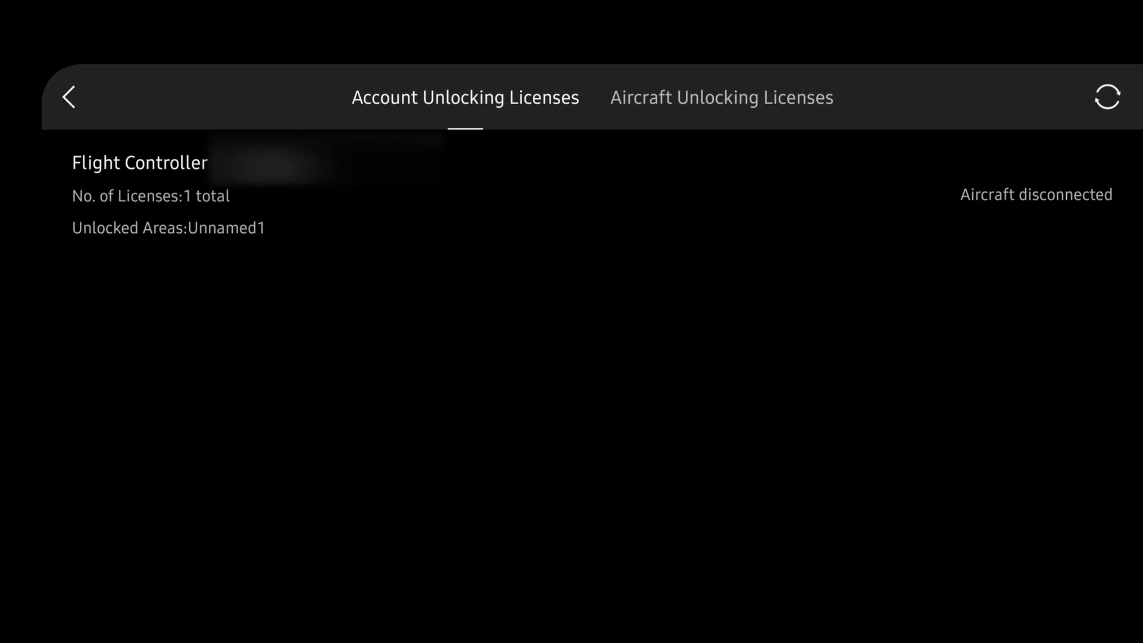
scroll(707, 313, up, 2)
click(776, 94)
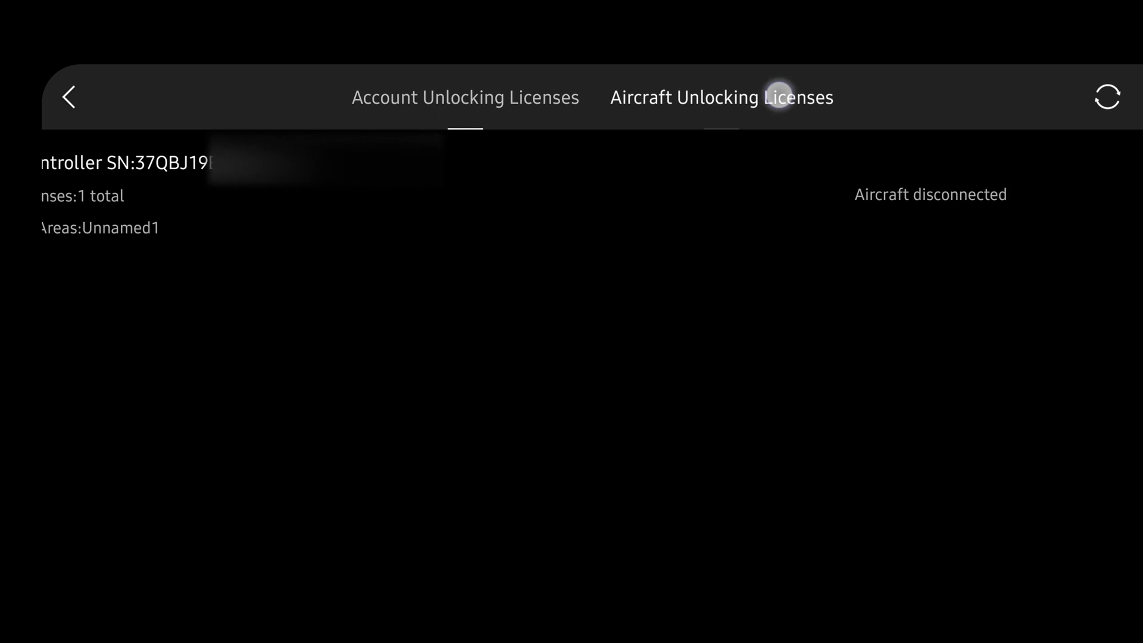
click(425, 101)
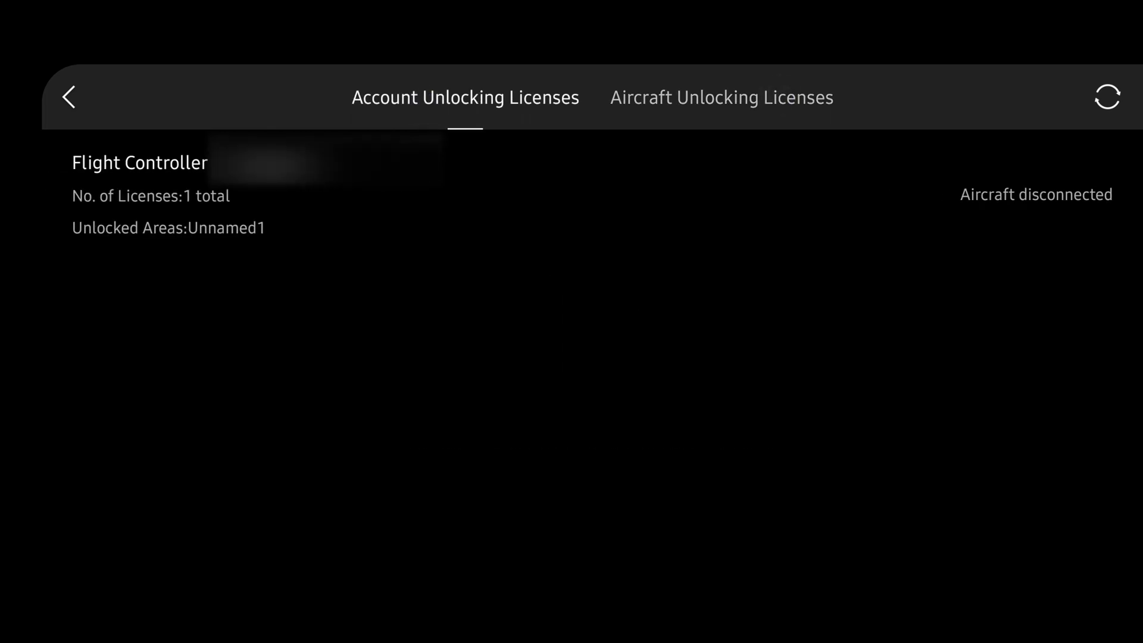